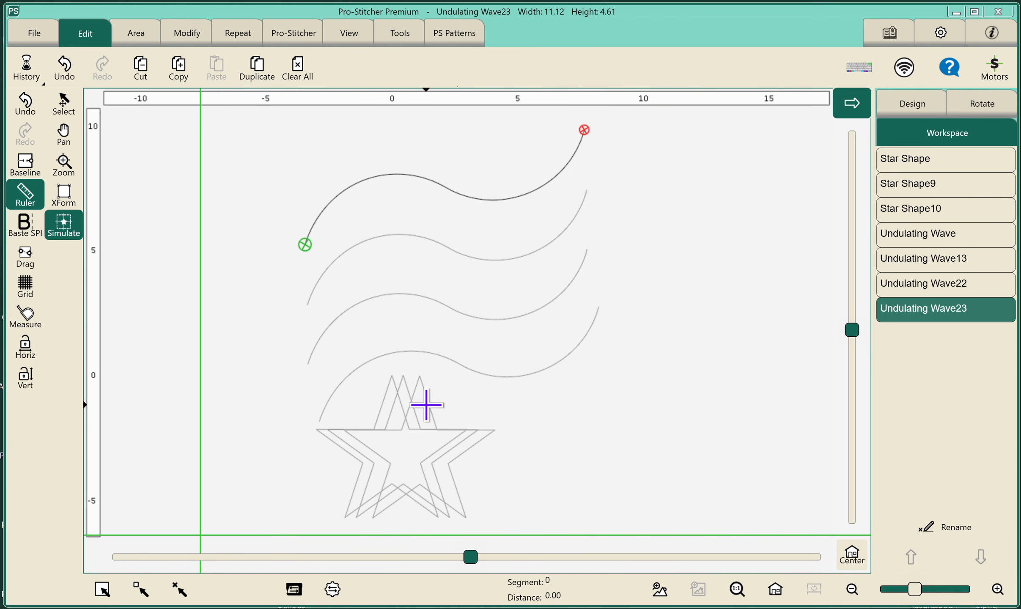
# Select Undulating Wave and move the green guide lines' intersection to about -10 horizontally and -6.5 vertically.
pyautogui.click(900, 161)
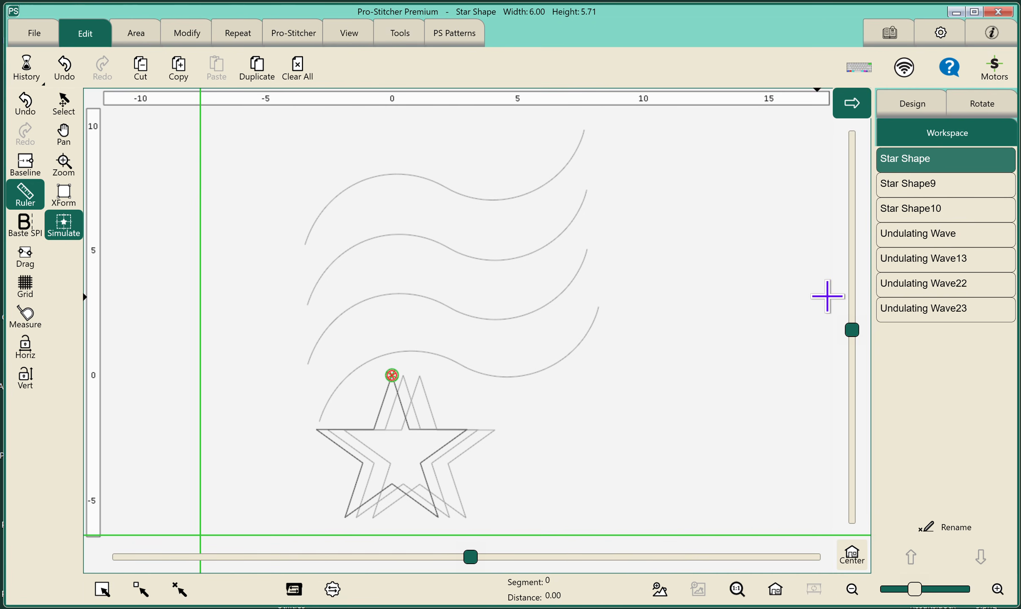
pyautogui.click(924, 235)
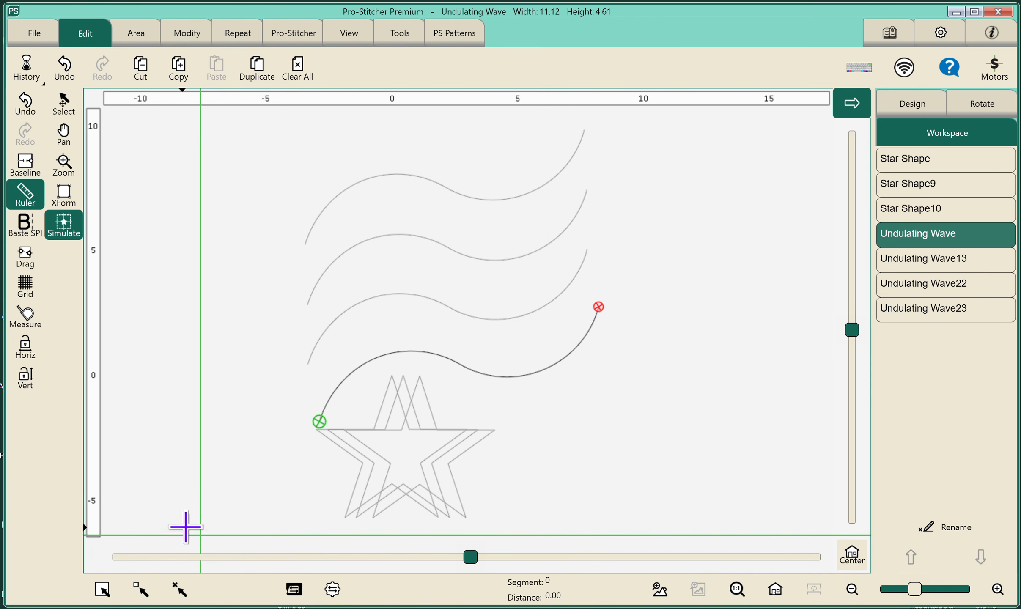
pyautogui.moveTo(233, 424); pyautogui.dragTo(233, 422)
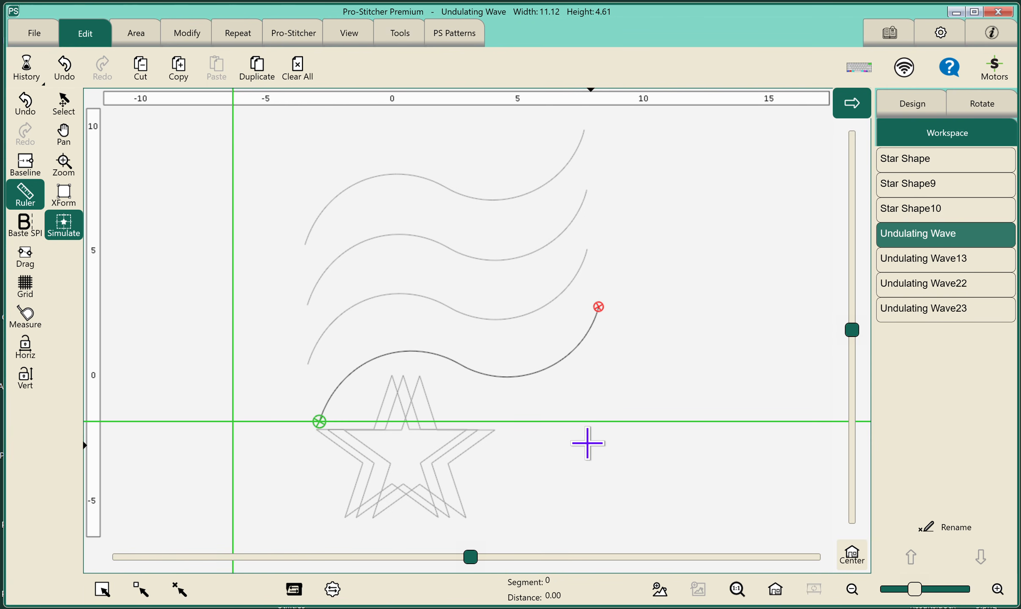
pyautogui.moveTo(232, 419)
pyautogui.mouseDown()
pyautogui.moveTo(255, 231)
pyautogui.moveTo(232, 251)
pyautogui.moveTo(200, 474)
pyautogui.moveTo(202, 540)
pyautogui.moveTo(146, 539)
pyautogui.mouseUp()
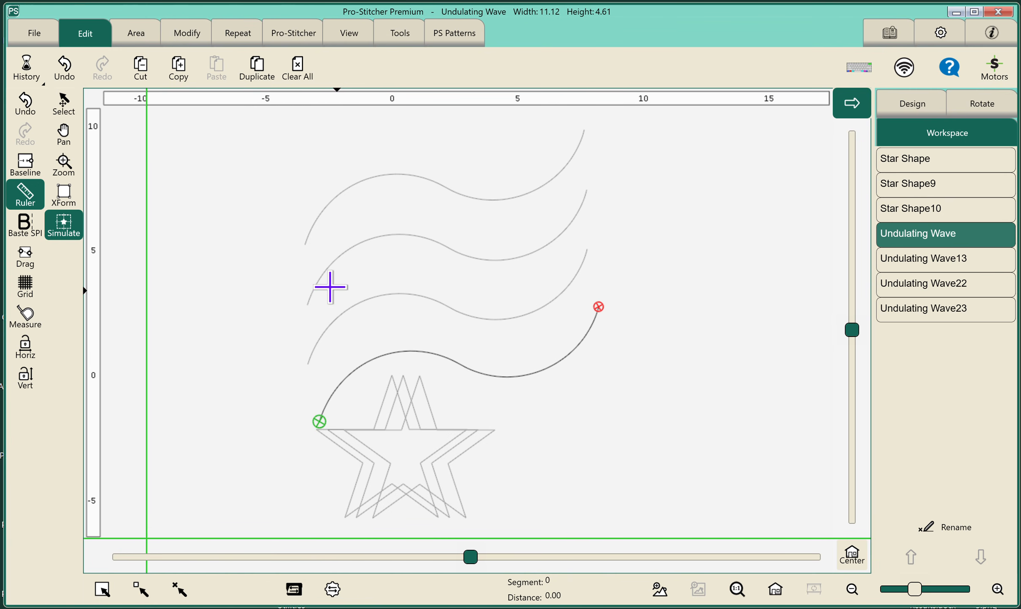
# Move Undulating Wave so it starts near the guide intersection, and place Star Shape9 with its lower-left arm against the wave's end.
pyautogui.click(63, 105)
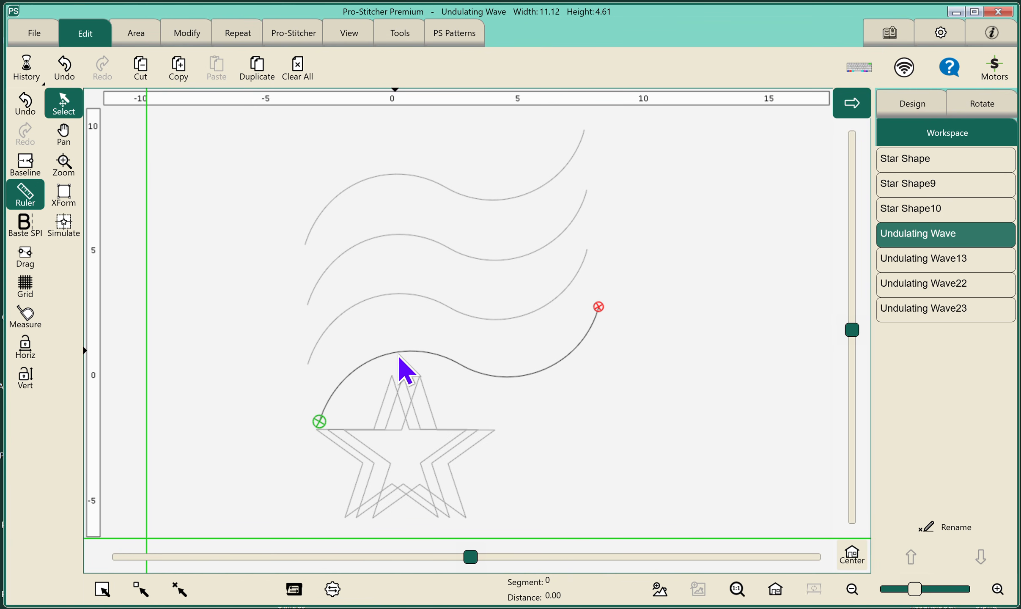
pyautogui.moveTo(399, 356); pyautogui.dragTo(235, 449)
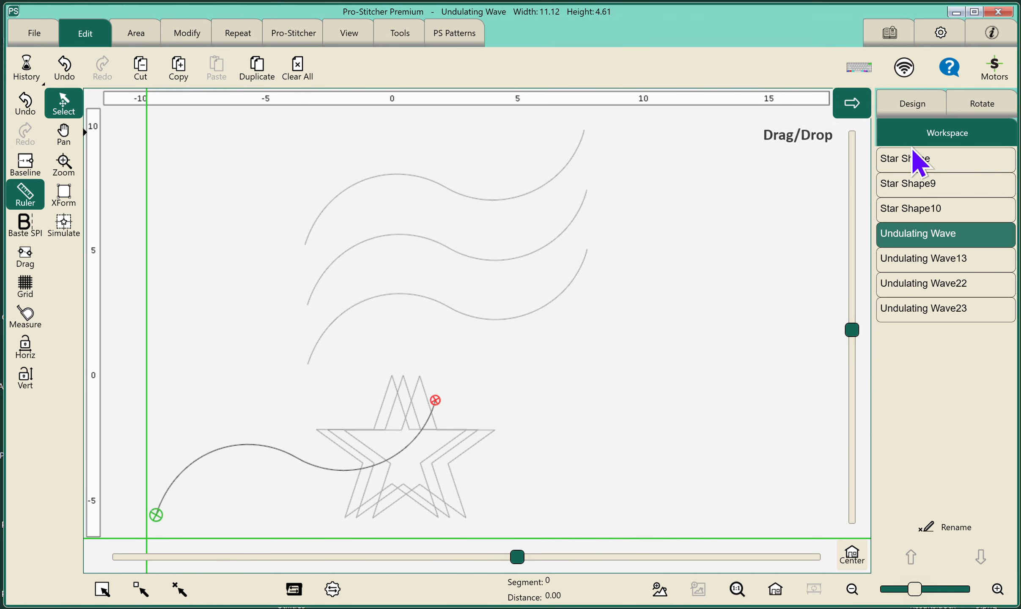
pyautogui.click(914, 182)
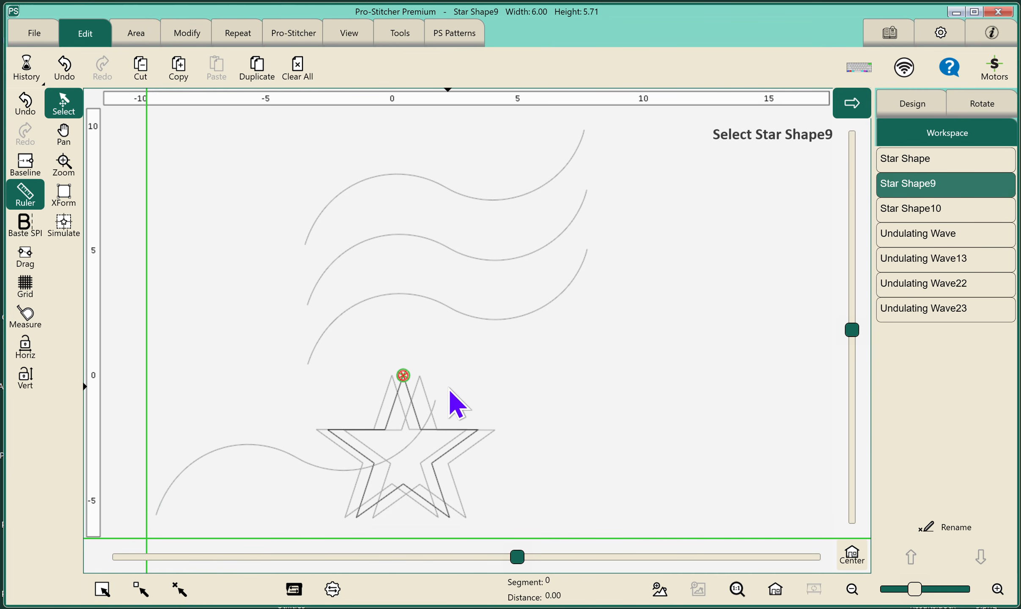
pyautogui.moveTo(450, 428); pyautogui.dragTo(515, 352)
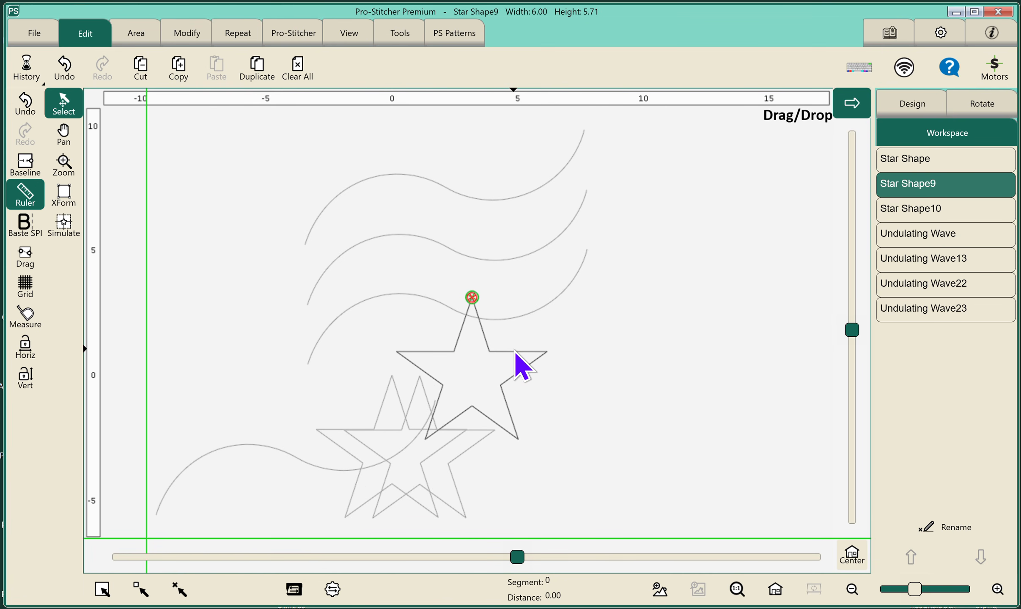
# Place Undulating Wave13 so it starts at Star Shape9's top point, and set Star Shape's lower-left arm against that wave's end.
pyautogui.click(519, 260)
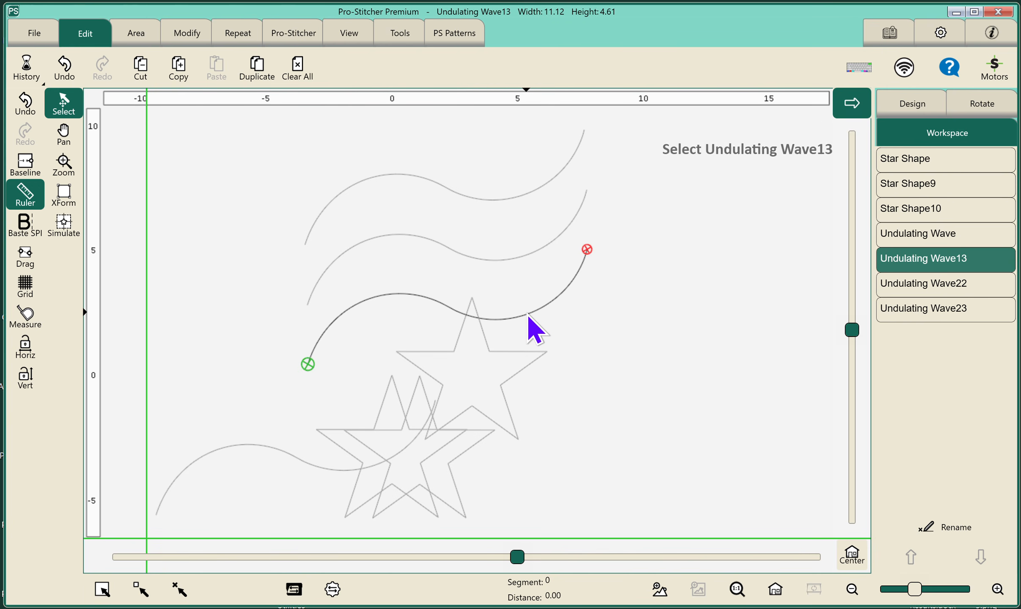
pyautogui.moveTo(527, 313); pyautogui.dragTo(691, 248)
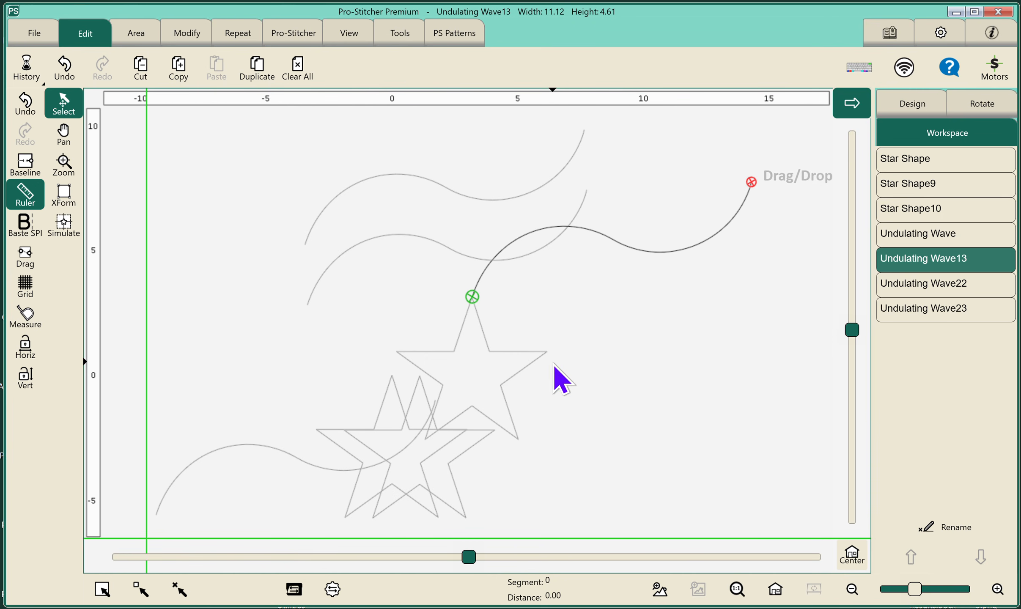
pyautogui.click(367, 493)
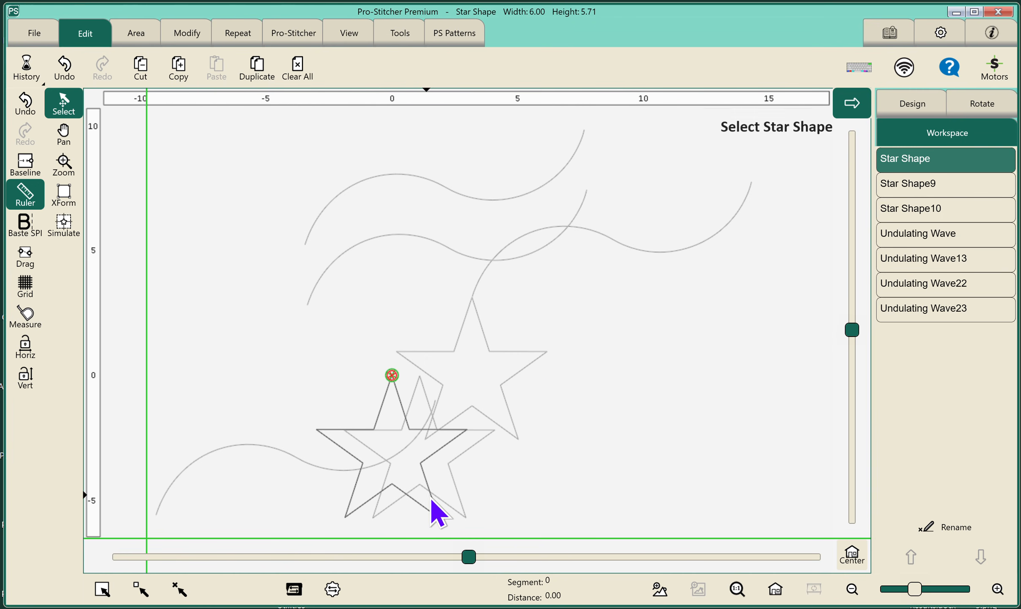
pyautogui.moveTo(432, 513); pyautogui.dragTo(831, 212)
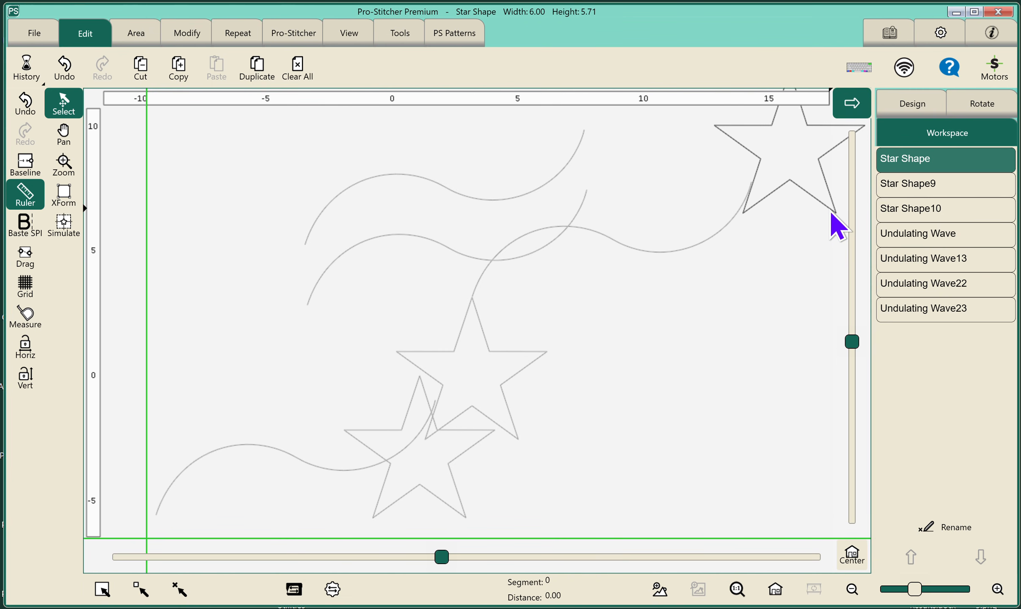
pyautogui.click(778, 591)
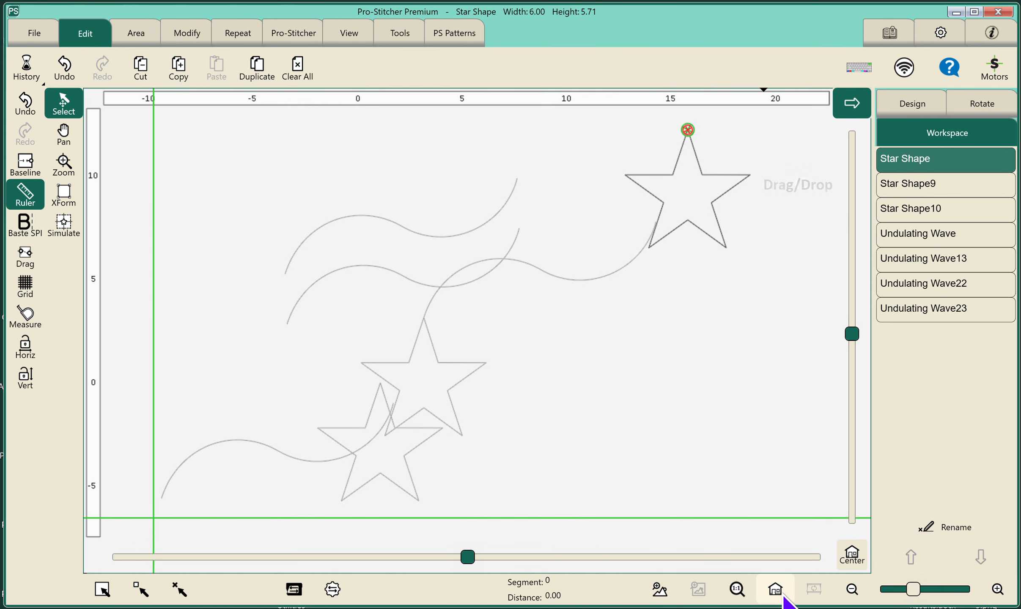
# Place Undulating Wave23 so it starts at the top point of Star Shape.
pyautogui.click(413, 277)
pyautogui.click(405, 226)
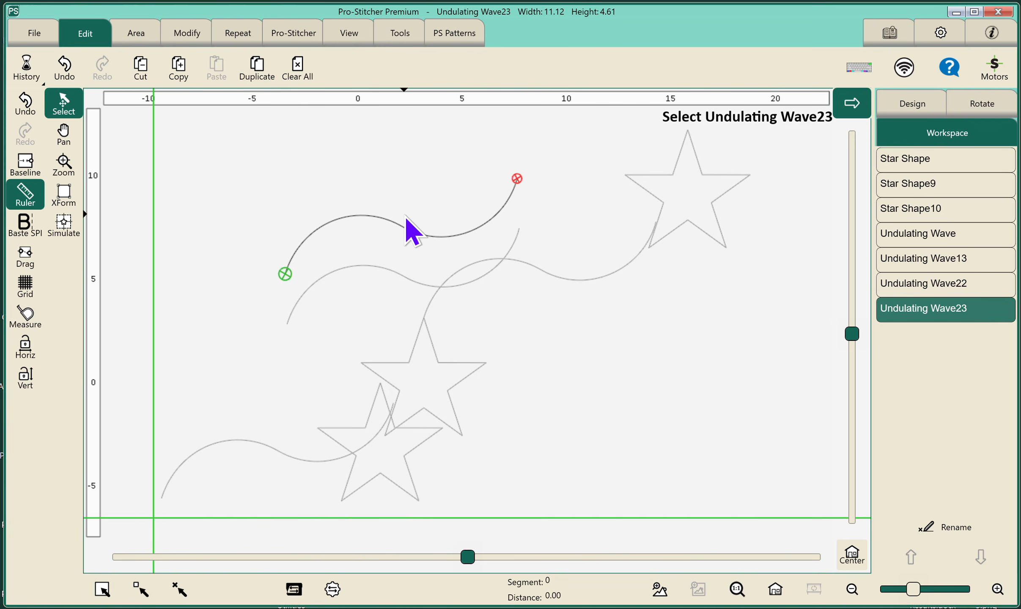
pyautogui.moveTo(526, 219)
pyautogui.mouseDown()
pyautogui.moveTo(584, 205)
pyautogui.moveTo(712, 63)
pyautogui.moveTo(768, 108)
pyautogui.moveTo(808, 83)
pyautogui.mouseUp()
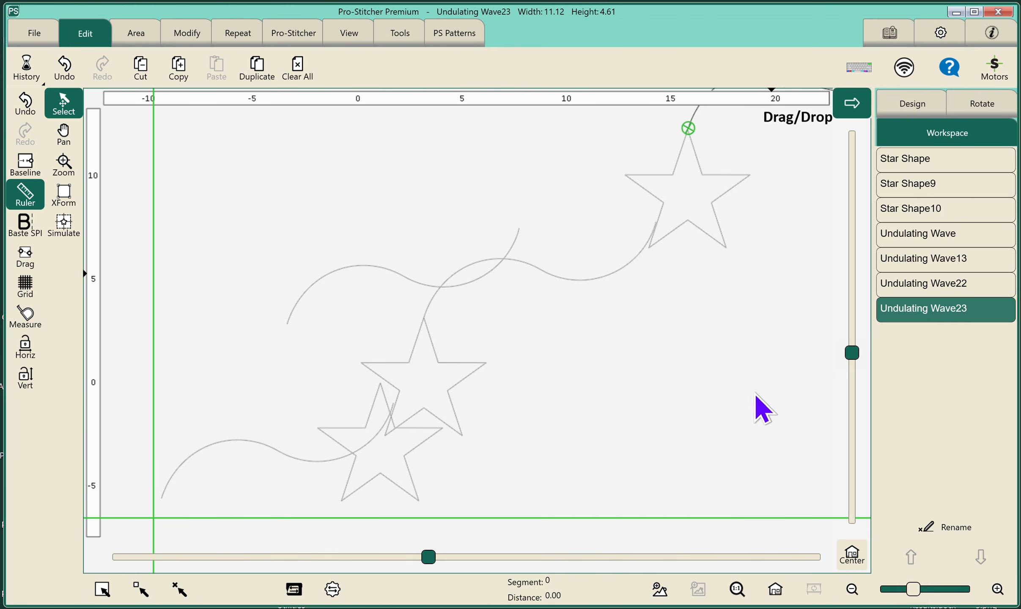
pyautogui.click(776, 589)
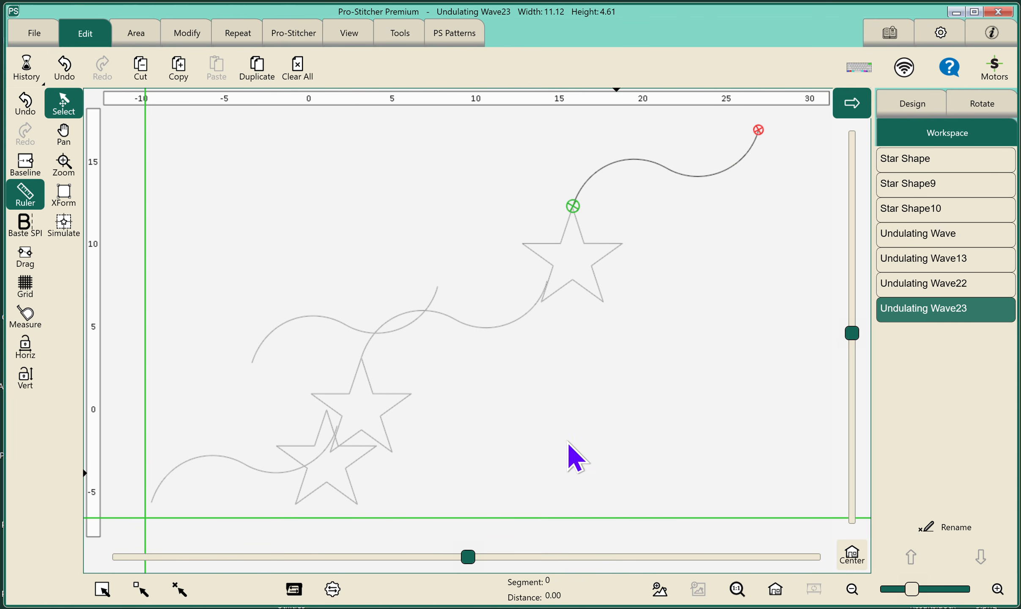
# Move Undulating Wave22 aside into the empty area below the chain, and place Star Shape10 against the end of Undulating Wave23.
pyautogui.click(300, 323)
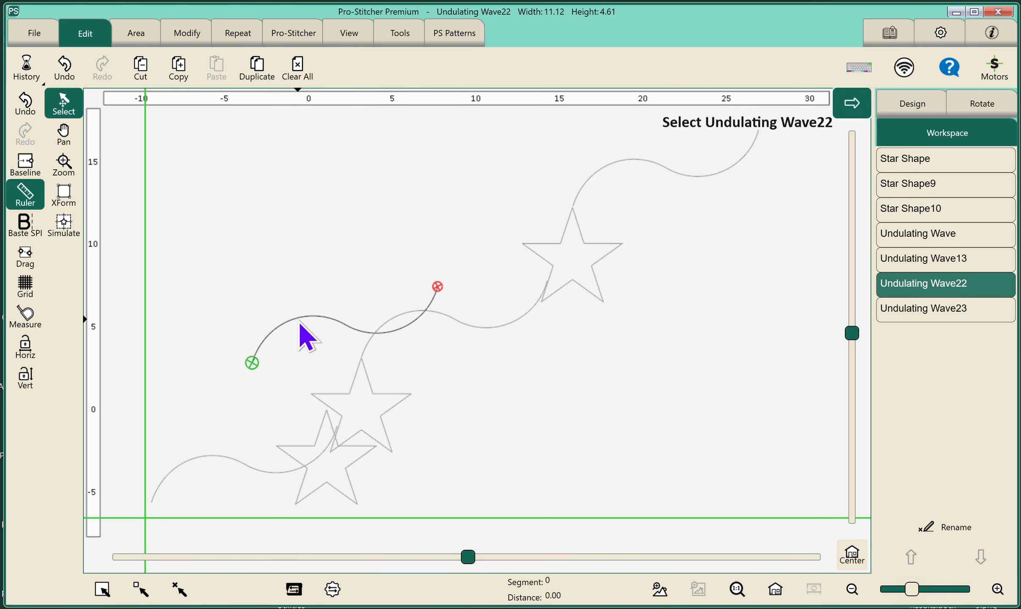
pyautogui.moveTo(299, 322); pyautogui.dragTo(652, 333)
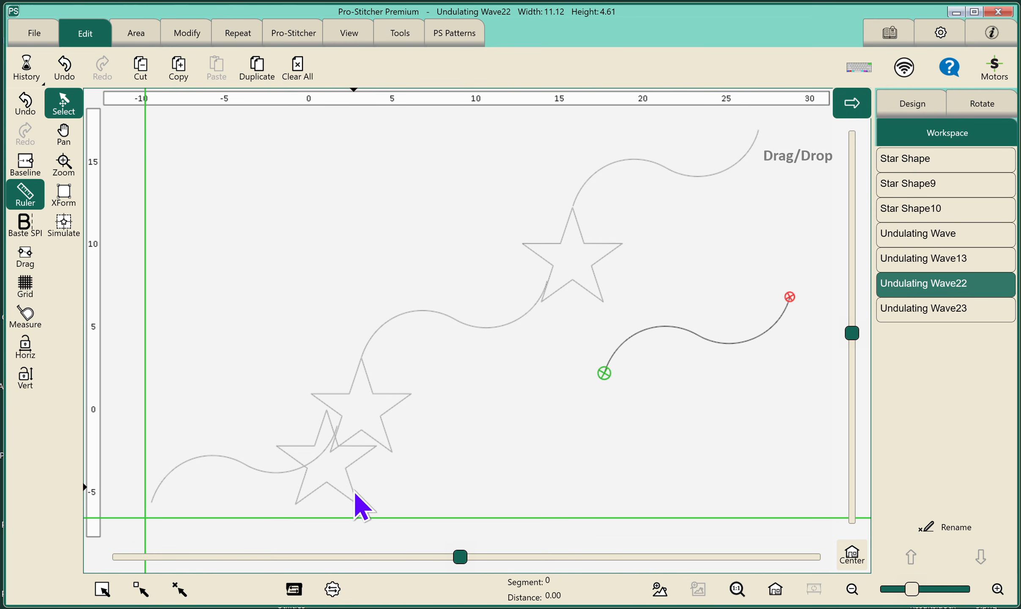
pyautogui.moveTo(362, 505); pyautogui.dragTo(543, 359)
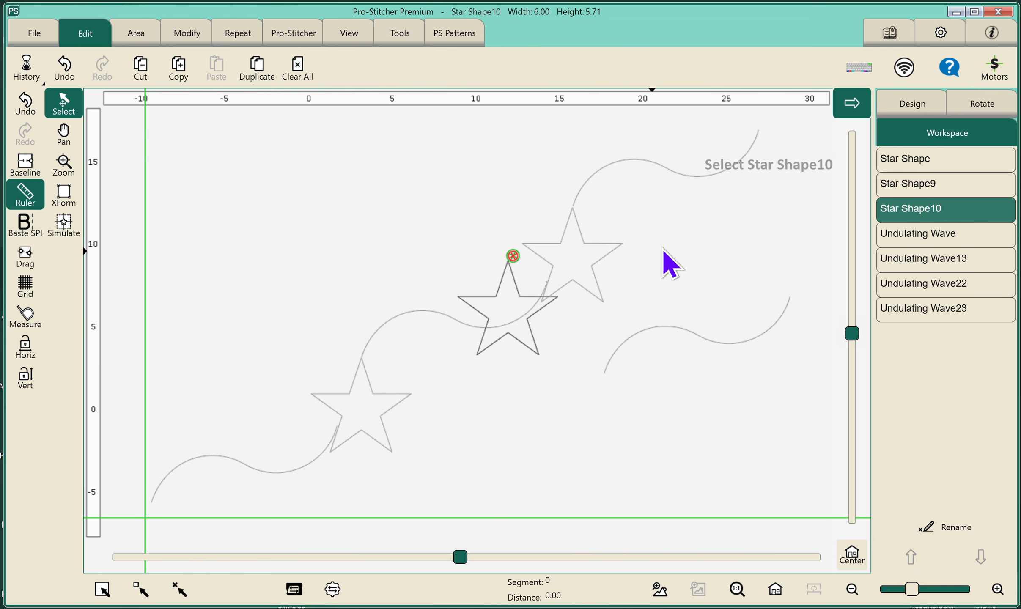
pyautogui.moveTo(663, 250); pyautogui.dragTo(809, 145)
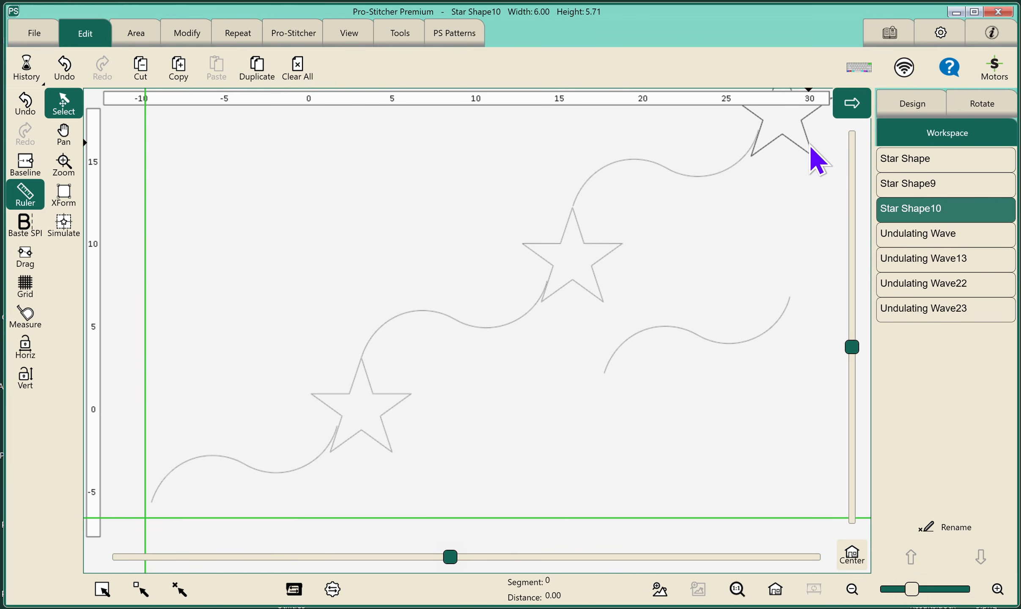
pyautogui.click(773, 598)
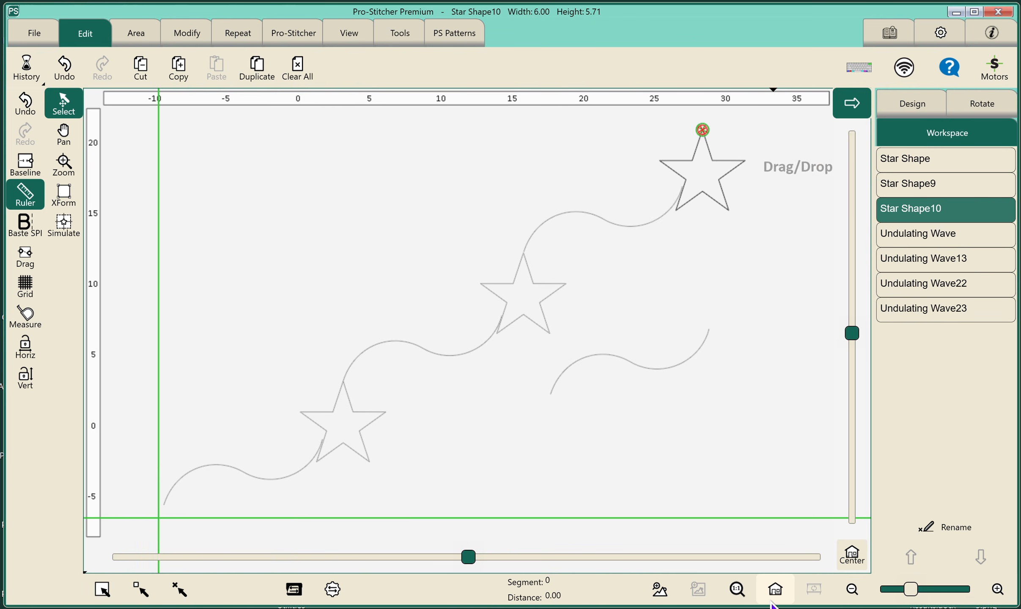
# Place Undulating Wave22 so it starts at the top point of Star Shape10, completing the diagonal chain.
pyautogui.scroll(-3, 797, 543)
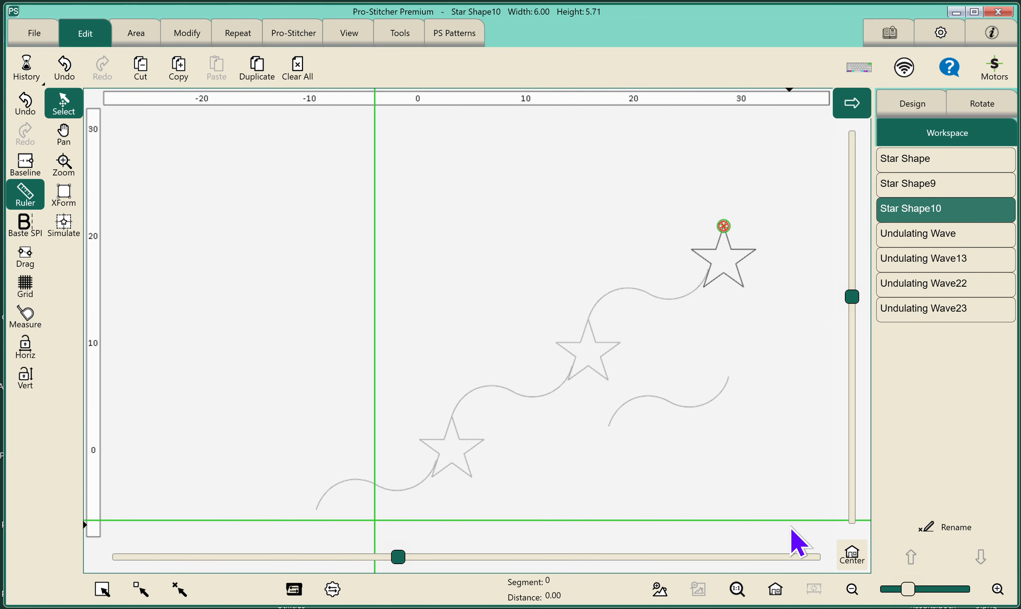
pyautogui.click(699, 419)
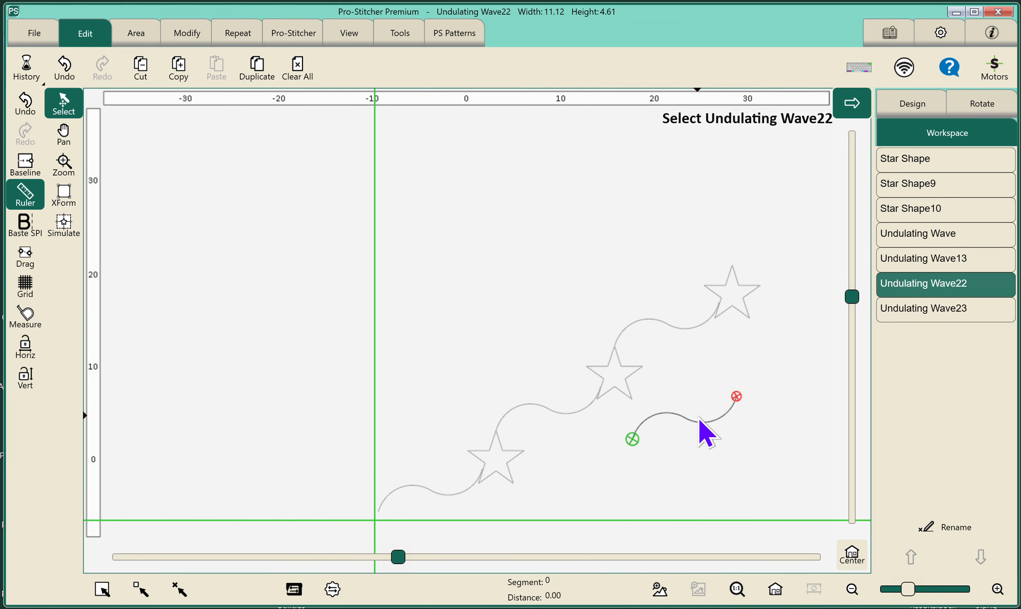
pyautogui.moveTo(699, 419); pyautogui.dragTo(798, 244)
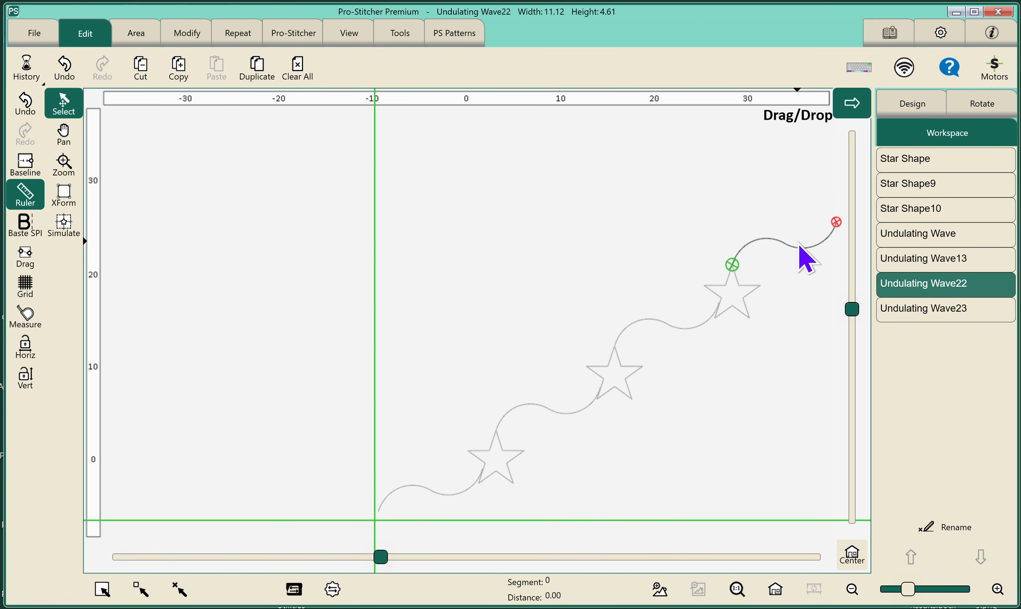
pyautogui.click(775, 588)
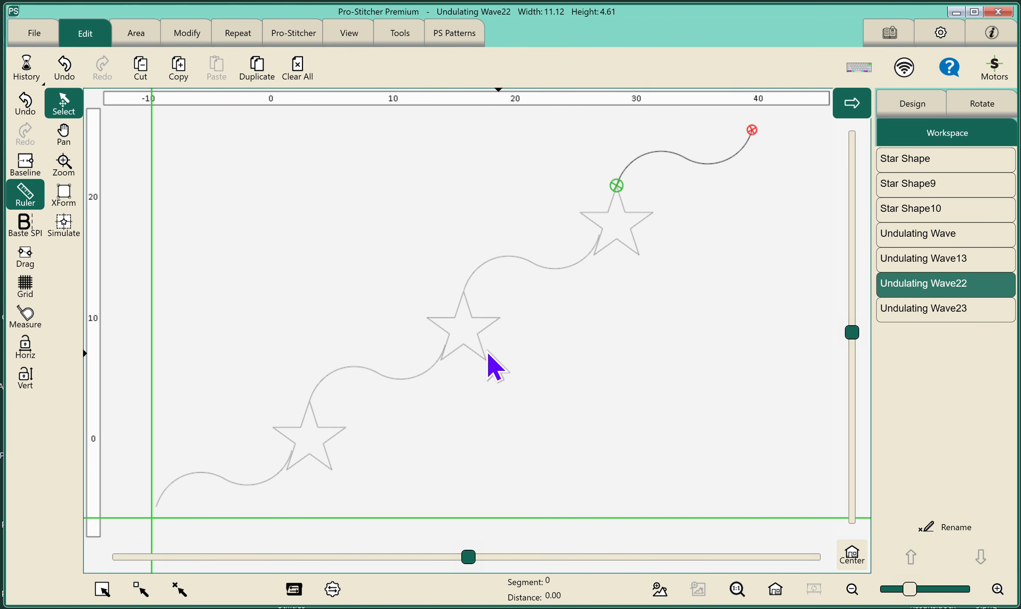
# Compare the stacking order of the star and wave designs in the workspace list with their positions along the chain.
pyautogui.click(180, 589)
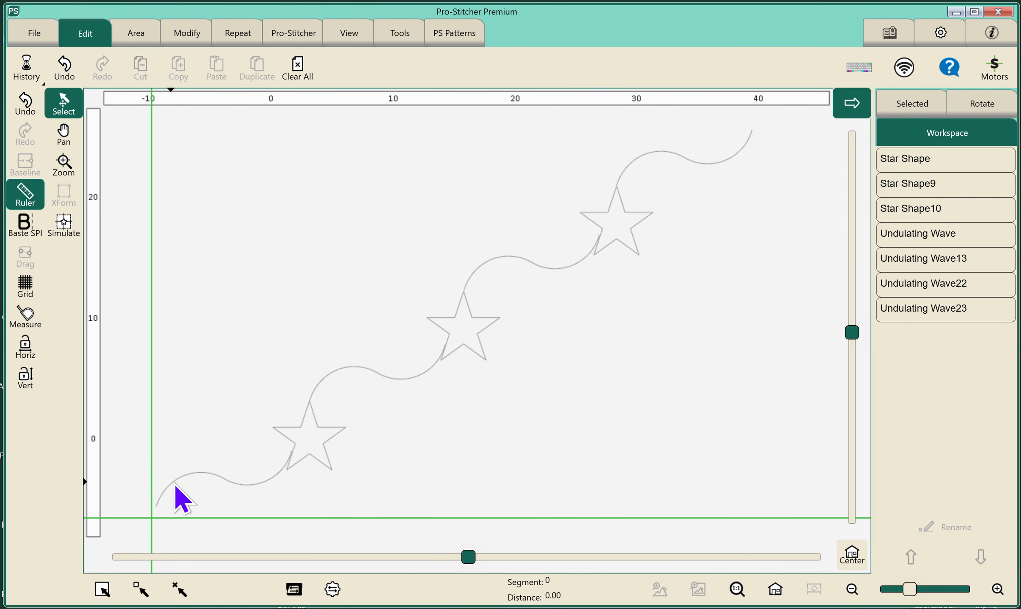
pyautogui.click(911, 161)
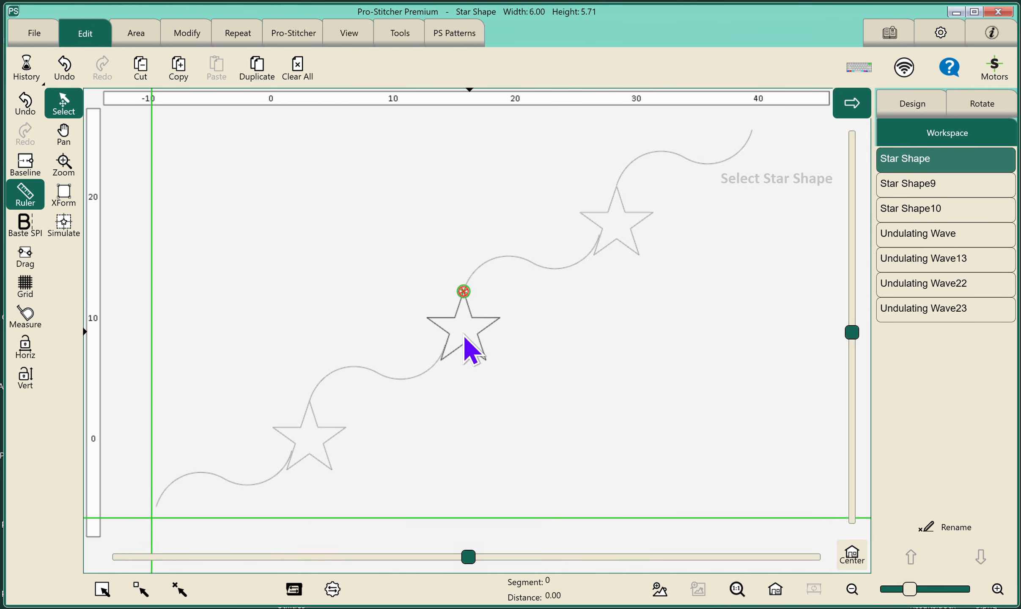
pyautogui.click(905, 191)
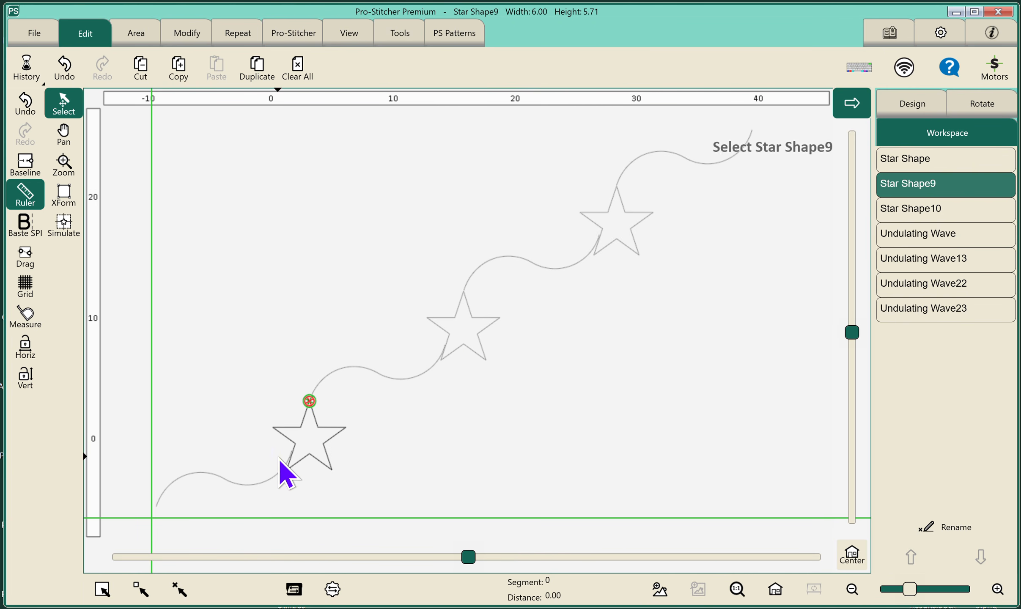
pyautogui.click(898, 215)
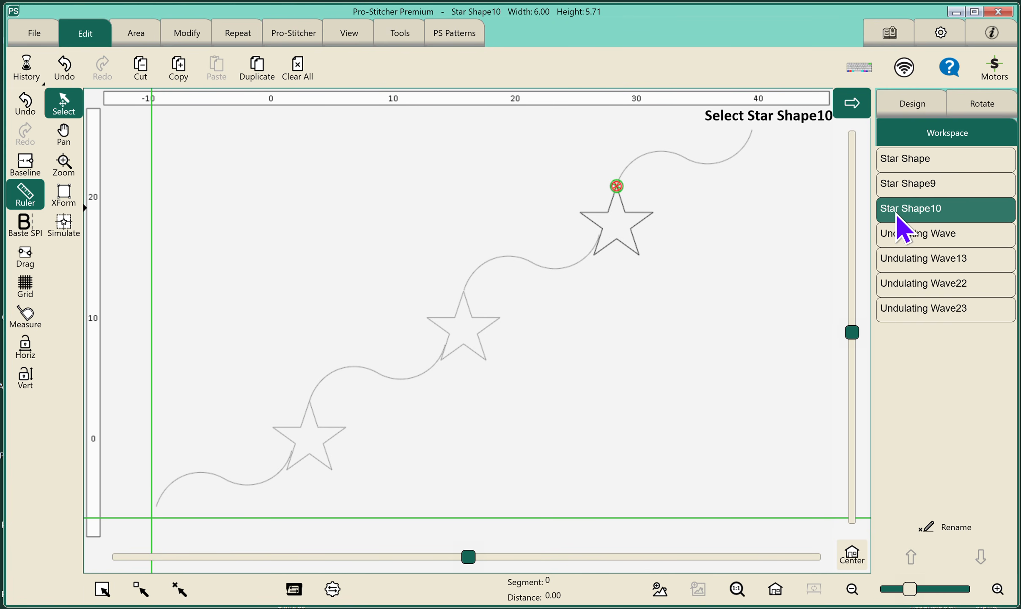
pyautogui.click(893, 241)
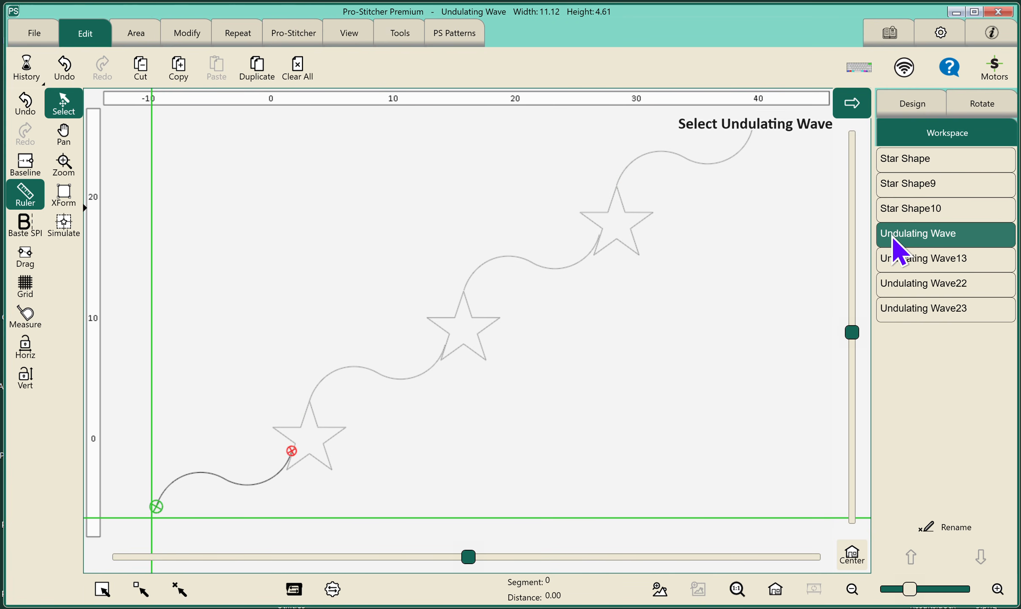
pyautogui.click(895, 258)
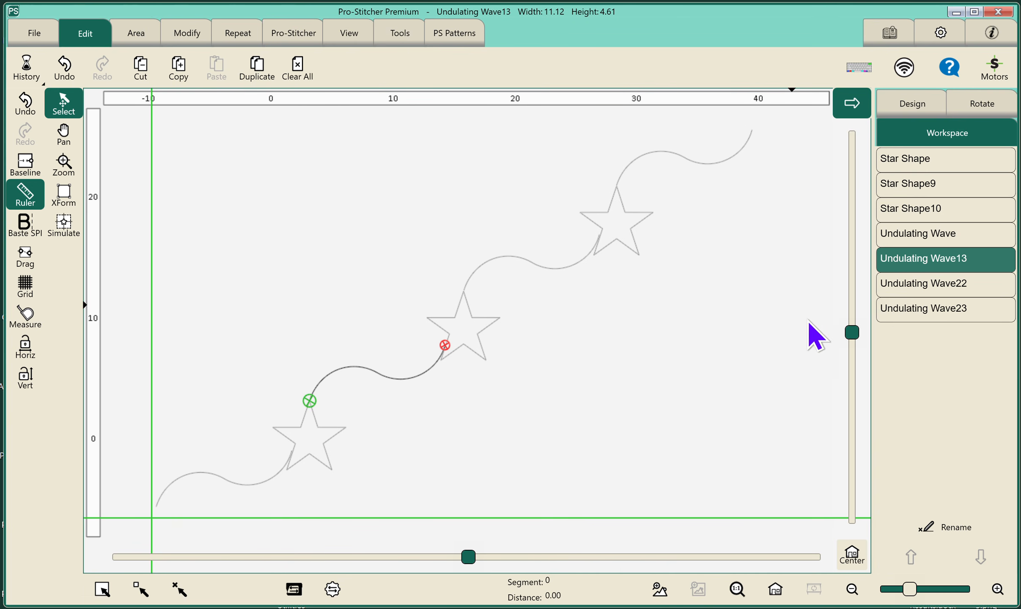
pyautogui.click(731, 294)
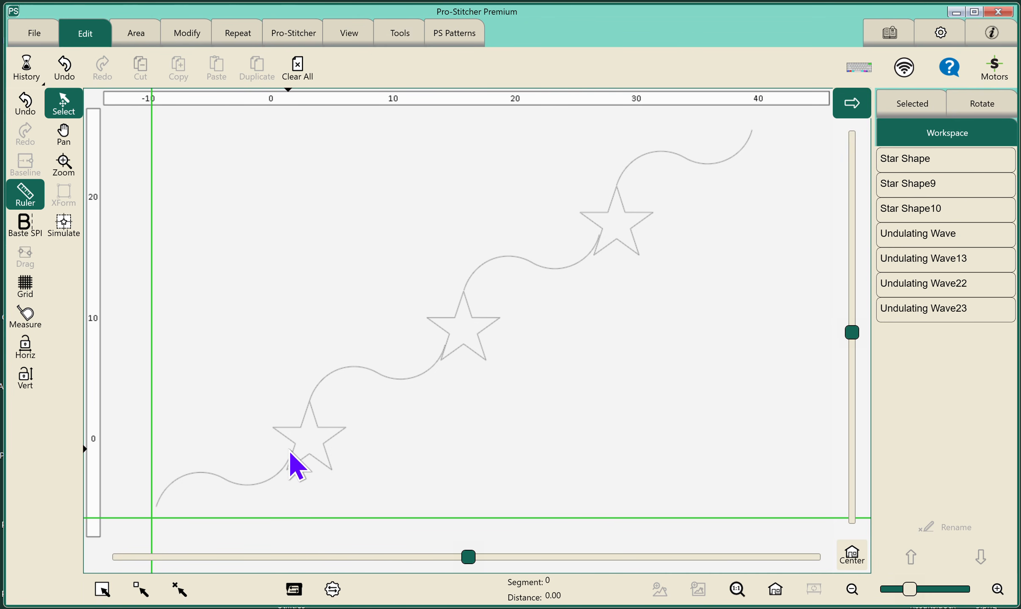
pyautogui.click(316, 430)
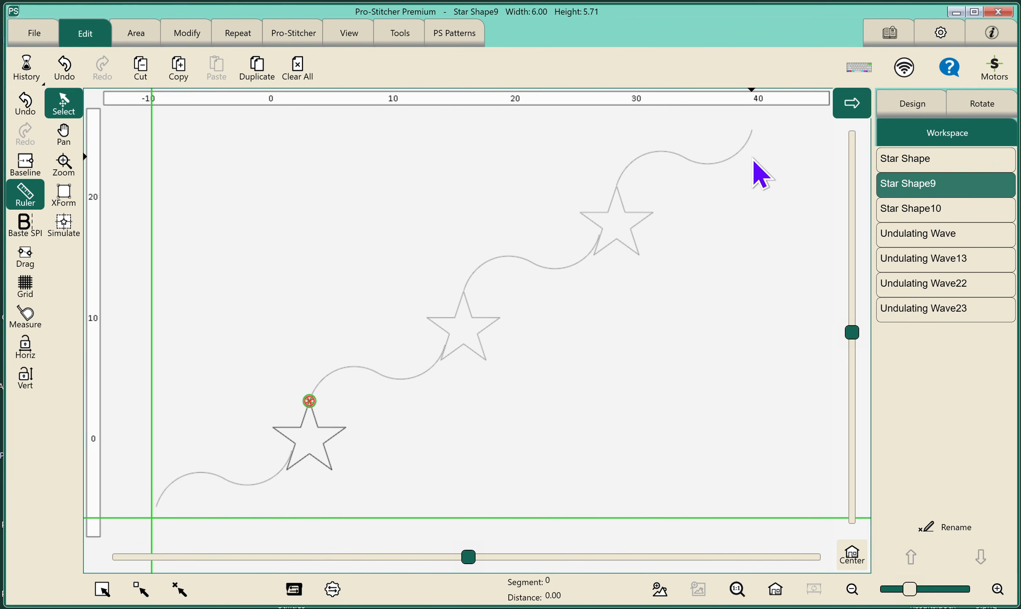
# Rename the first wave at the lower-left start of the chain to Undulating Wave1.
pyautogui.click(177, 590)
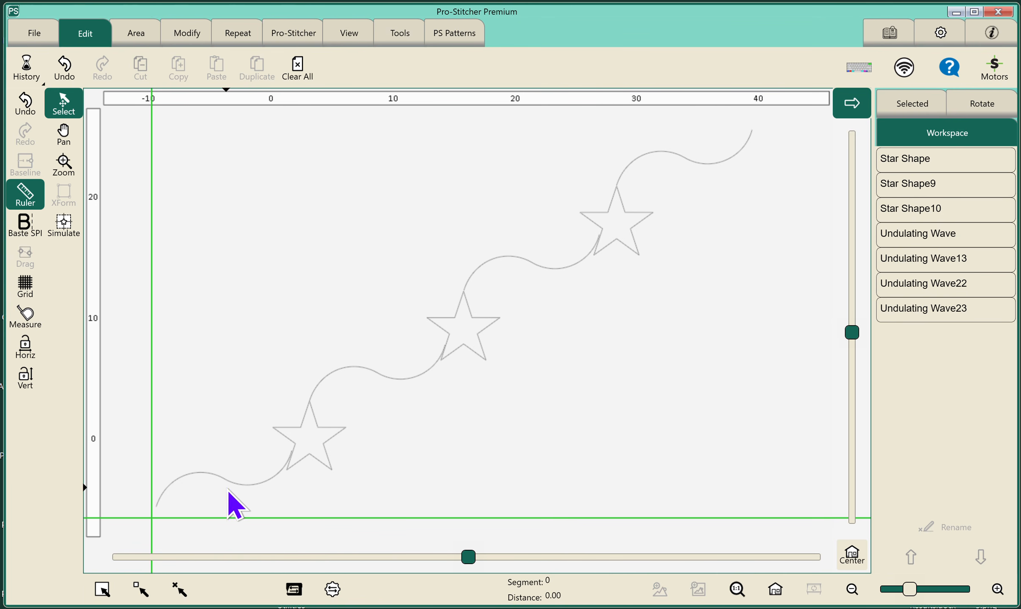
pyautogui.click(238, 486)
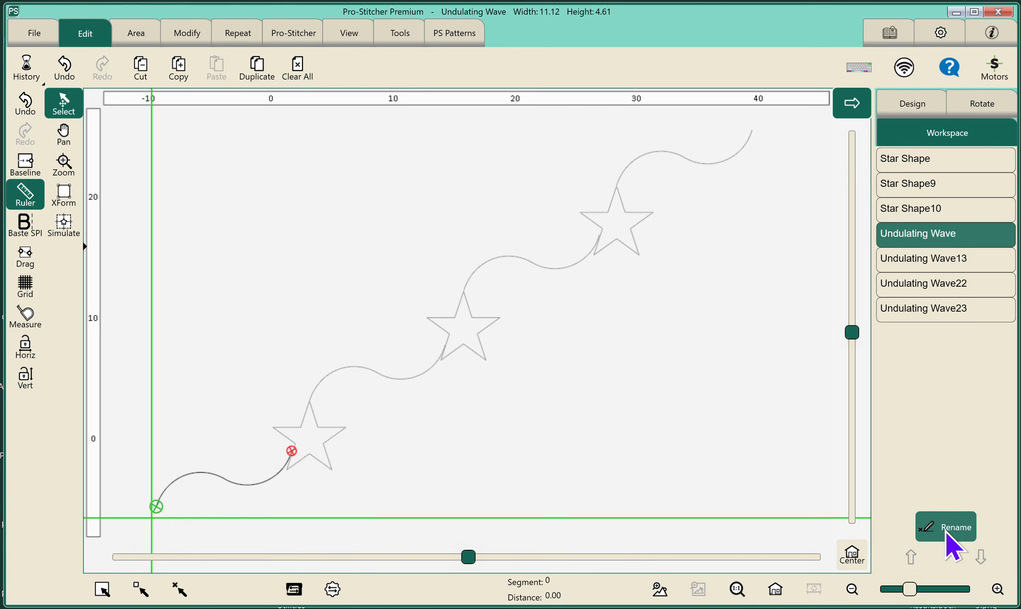
pyautogui.click(949, 546)
pyautogui.press('BackSpace')
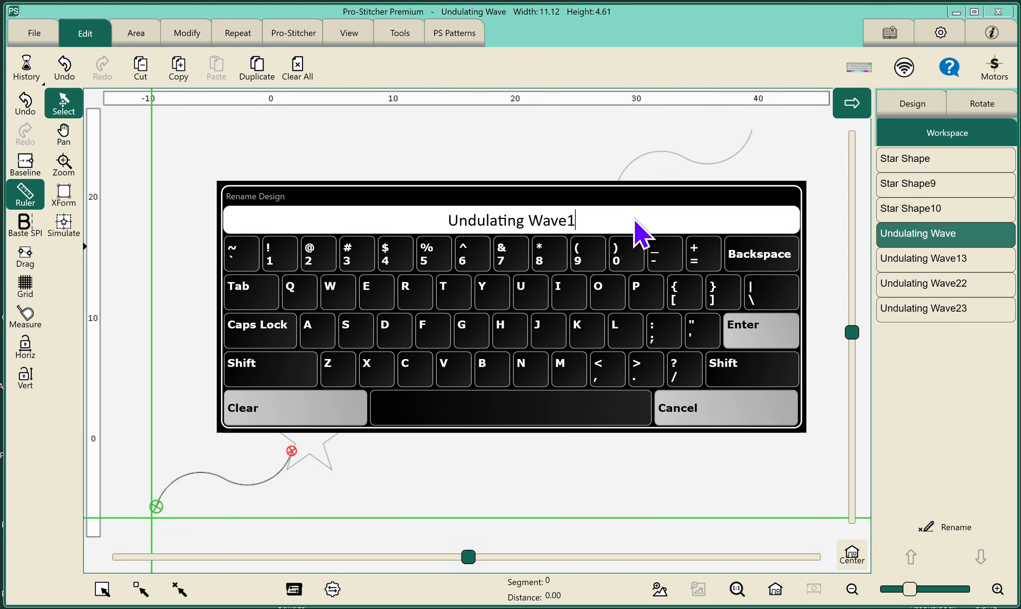
pyautogui.click(751, 337)
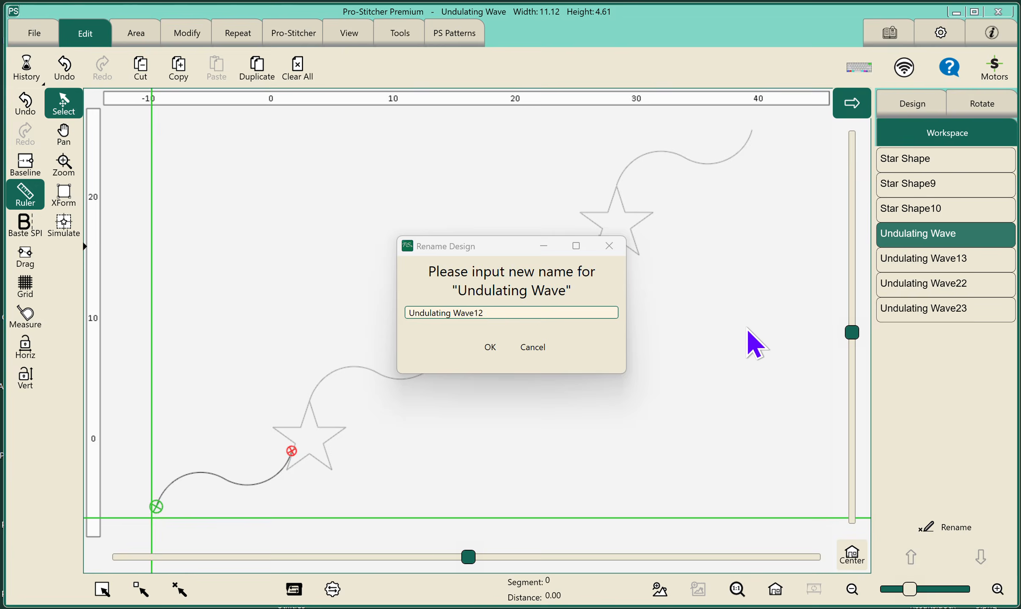
# Rename the first star in the chain to Star Shape1.
pyautogui.click(326, 438)
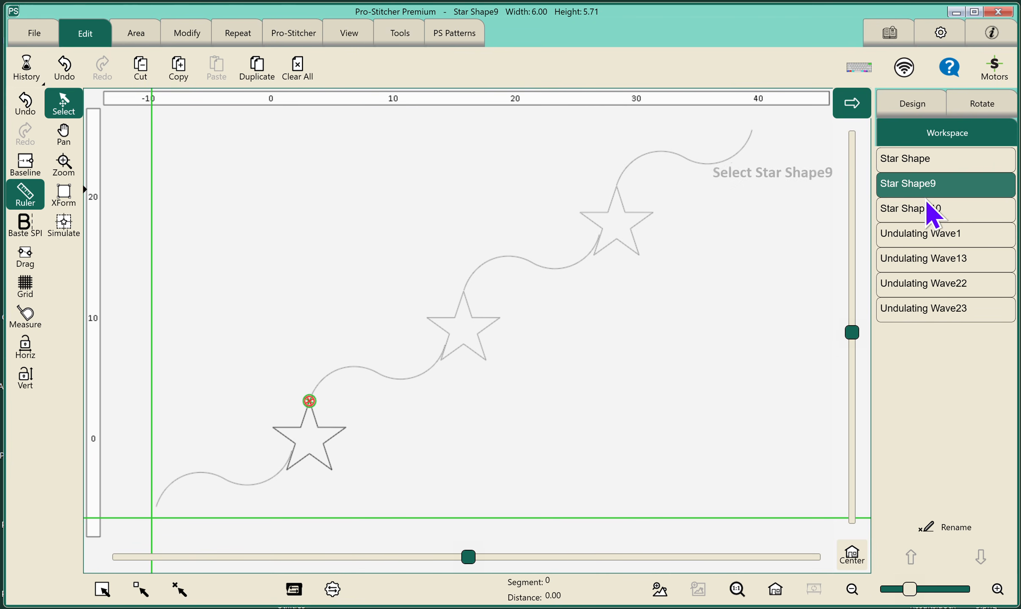
pyautogui.click(948, 528)
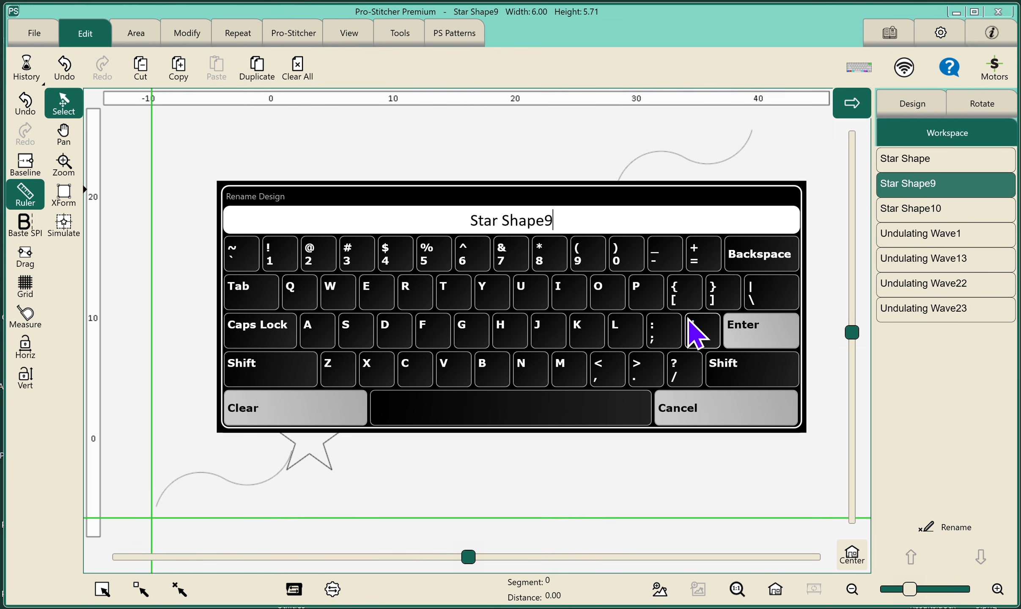
pyautogui.press('BackSpace')
pyautogui.write('1')
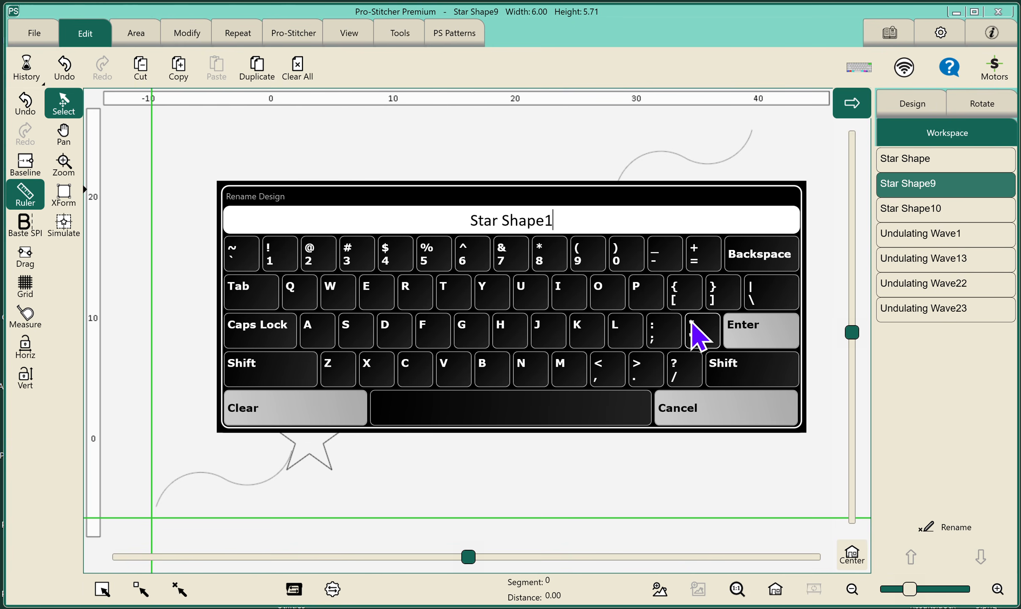
pyautogui.click(764, 332)
# Rename the wave between the first and second stars to Undulating Wave2.
pyautogui.click(391, 376)
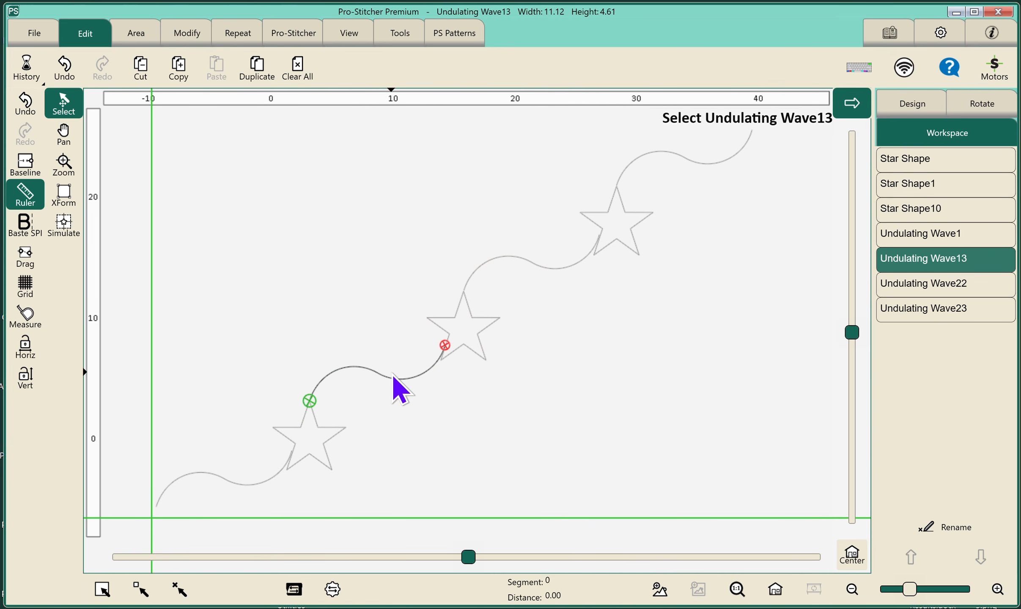
pyautogui.click(948, 527)
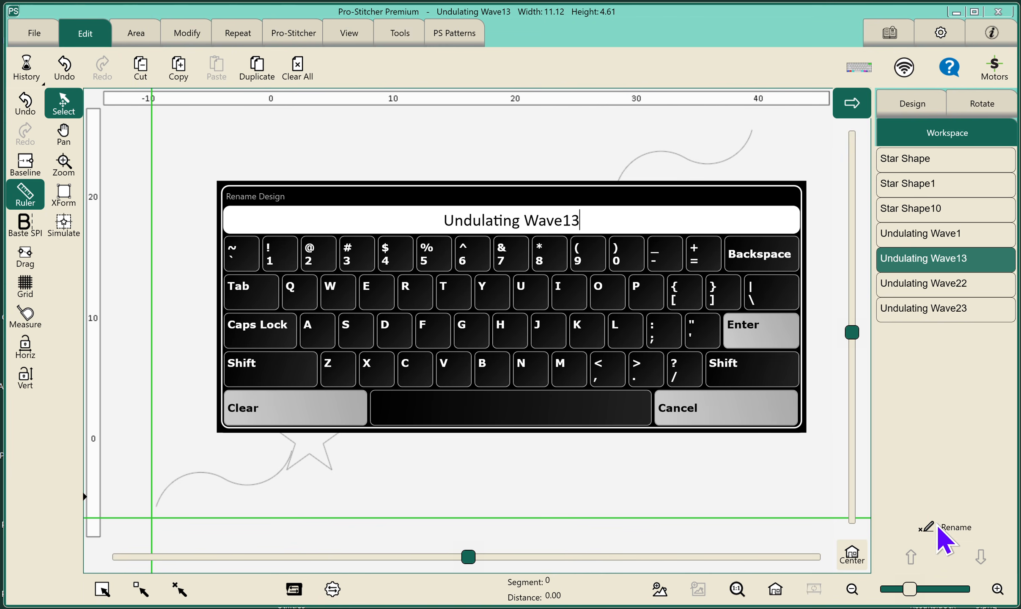
pyautogui.press('BackSpace')
pyautogui.press('BackSpace')
pyautogui.write('2')
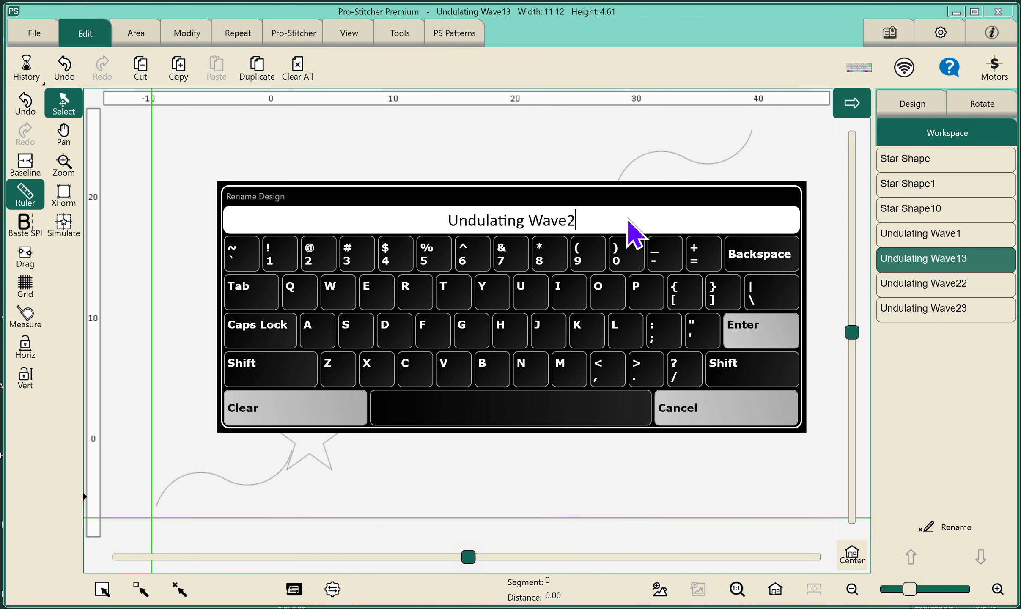
pyautogui.click(742, 338)
# Rename the middle star of the chain to Star Shape2.
pyautogui.click(476, 319)
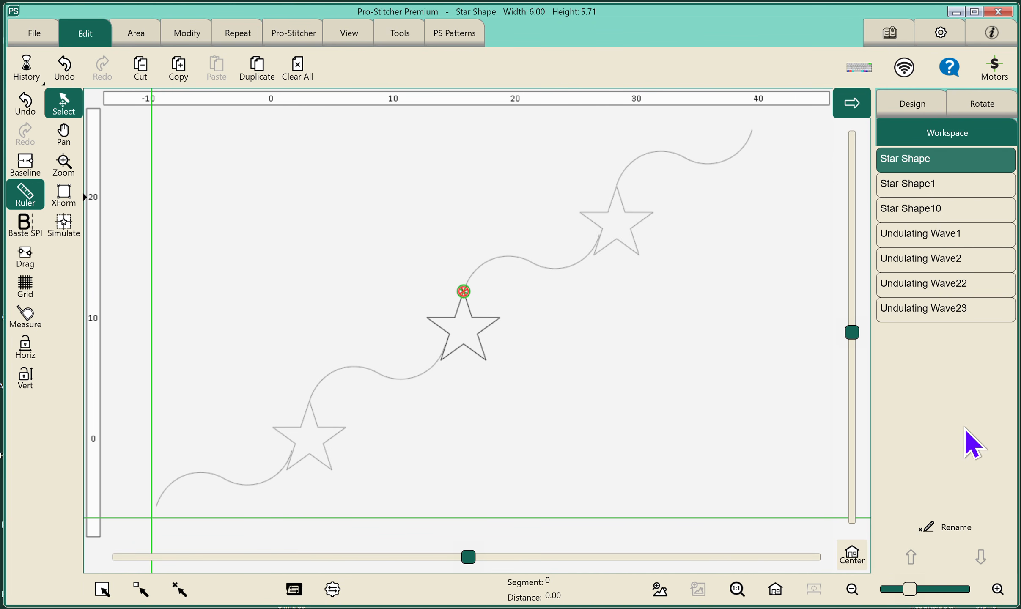
pyautogui.click(946, 532)
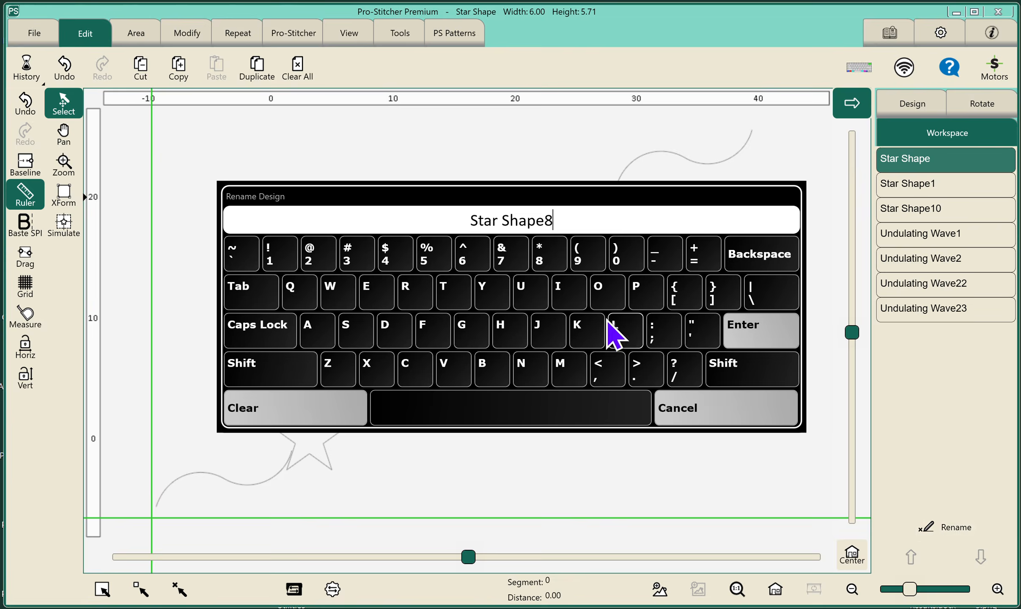
pyautogui.write('2')
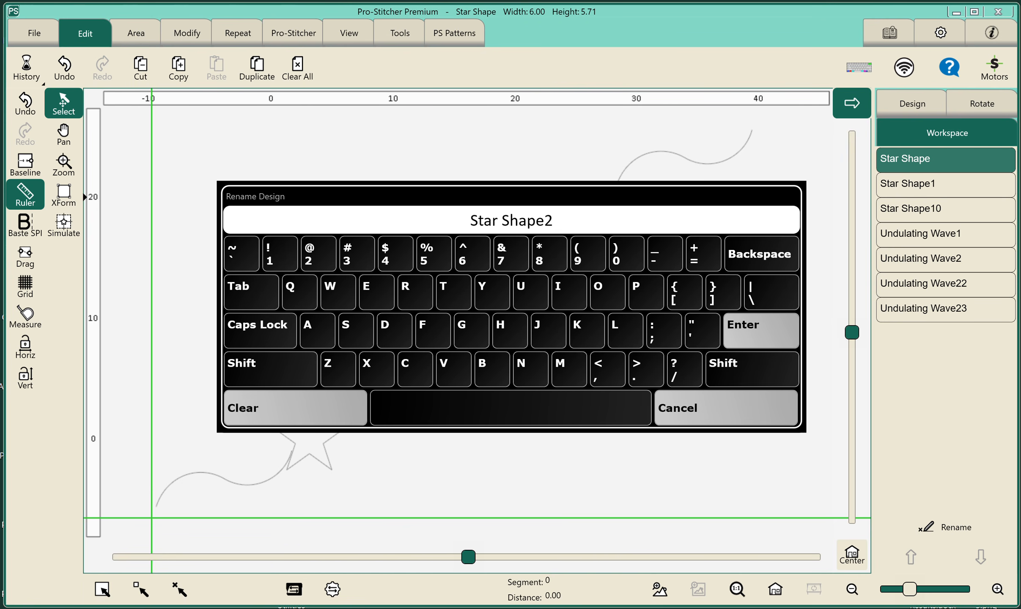
pyautogui.click(751, 339)
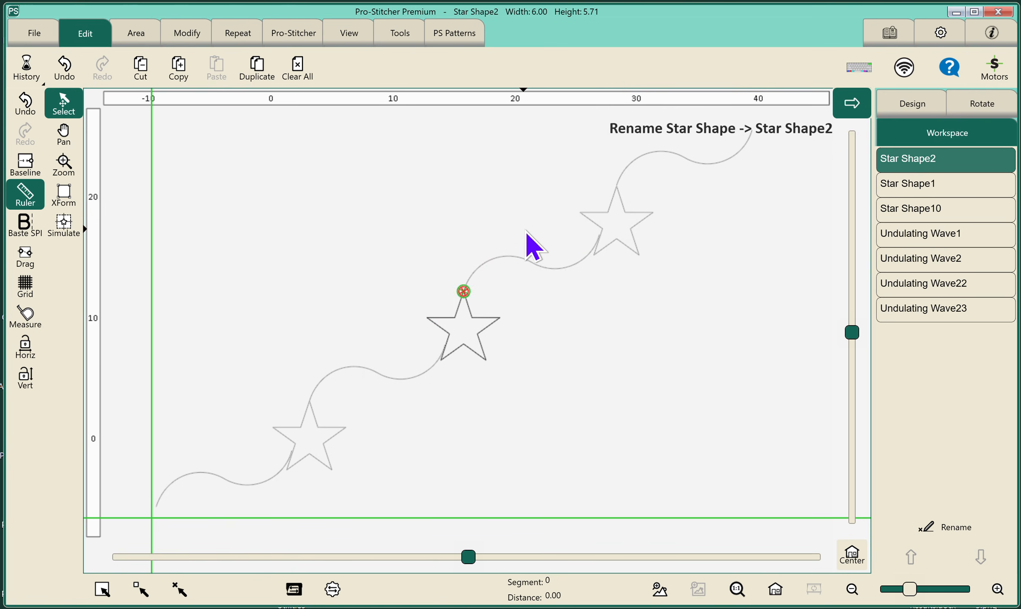
# Rename the wave between the second and third stars to Undulating Wave3.
pyautogui.click(566, 266)
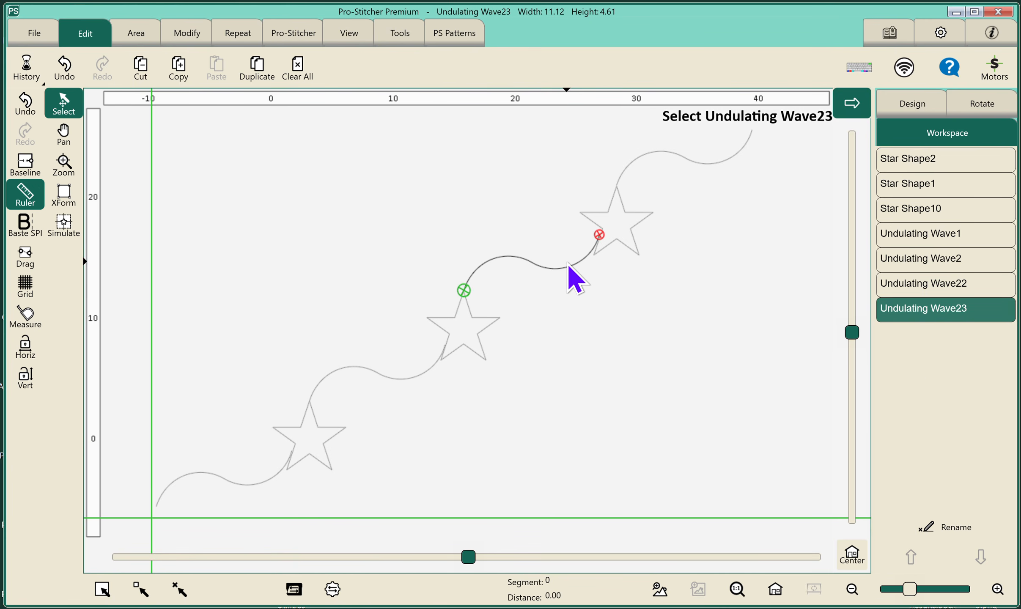
pyautogui.click(957, 530)
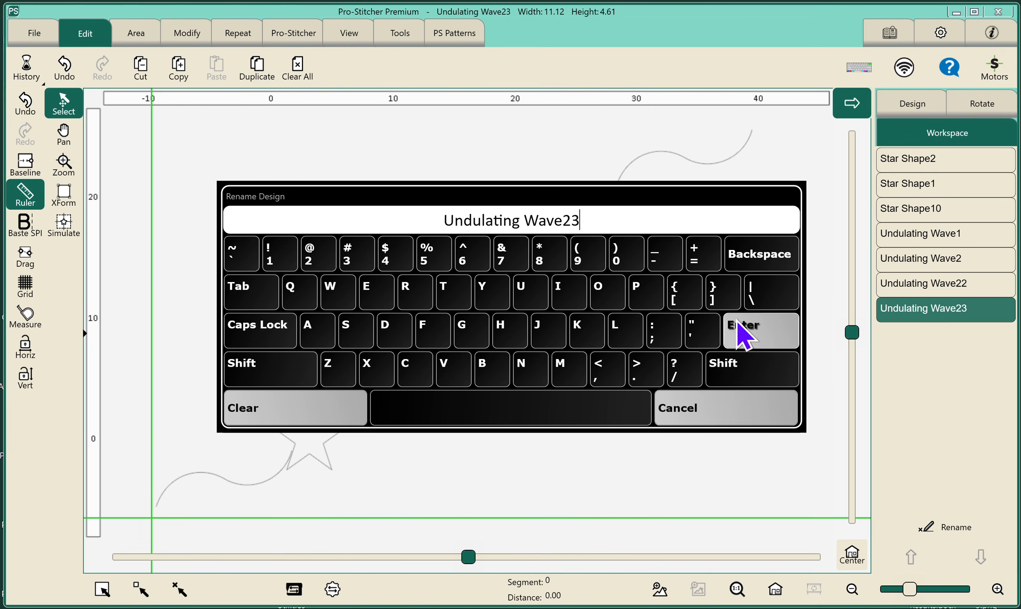
pyautogui.press('BackSpace')
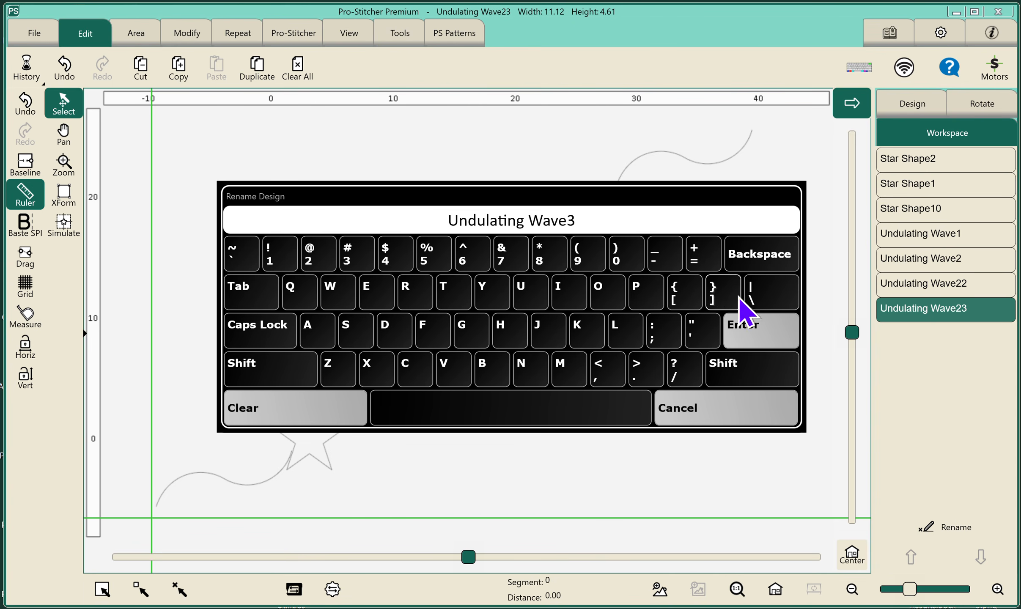
pyautogui.click(753, 335)
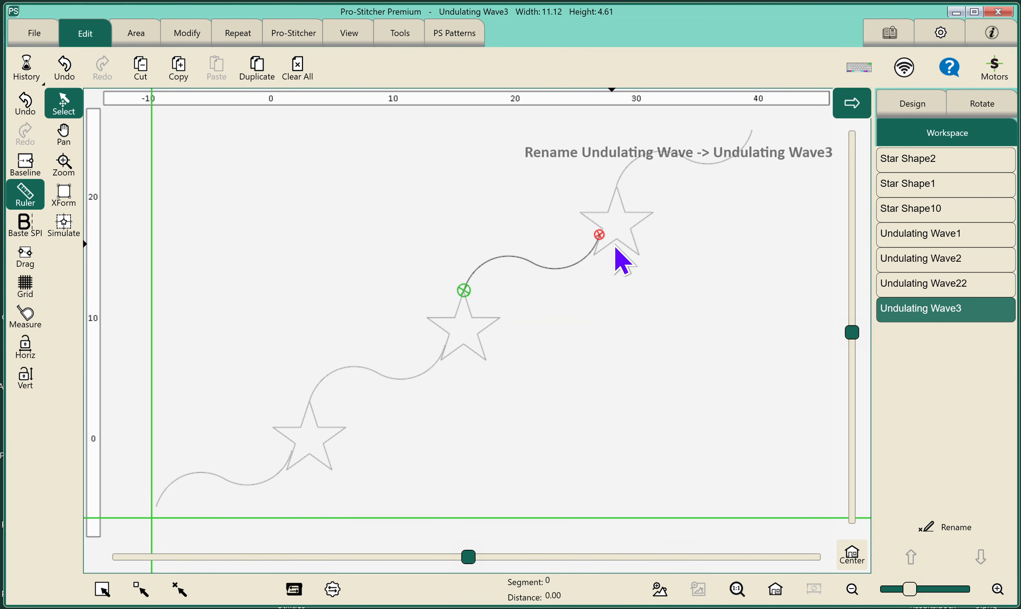
# Rename the uppermost star of the chain to Star Shape3.
pyautogui.click(618, 246)
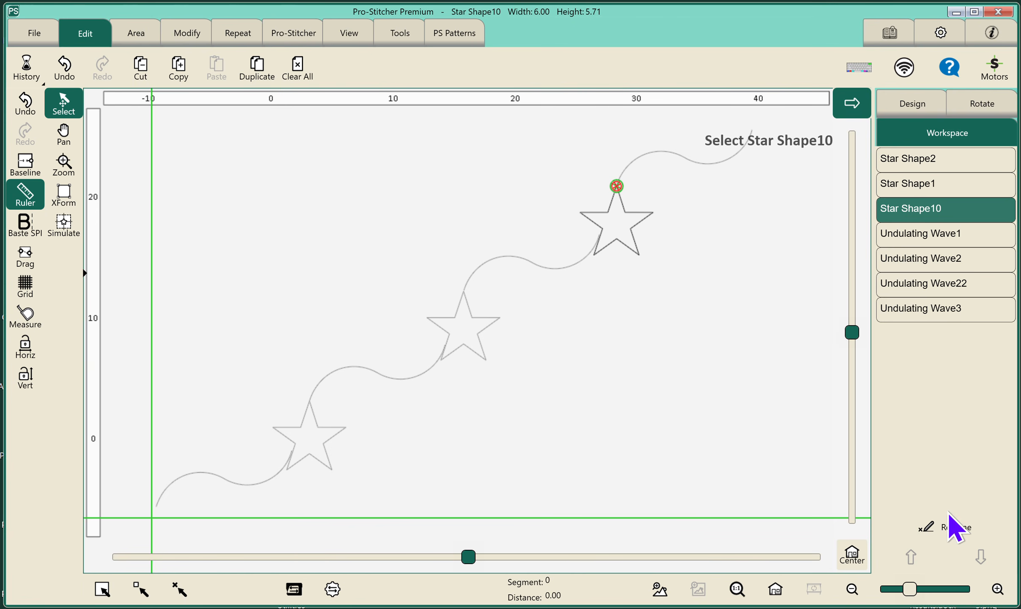
pyautogui.click(957, 530)
pyautogui.press('BackSpace')
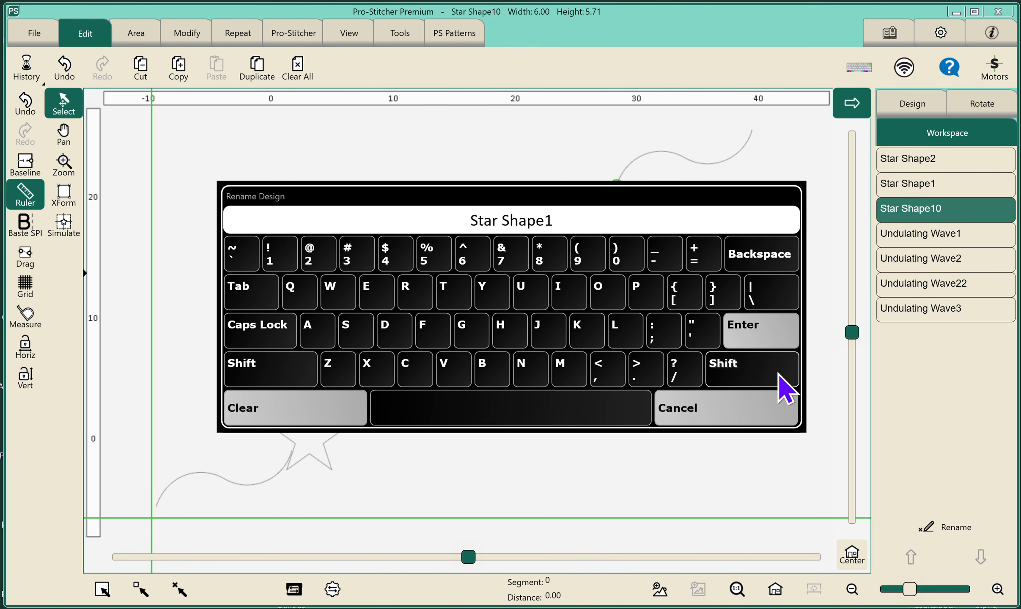
pyautogui.write('3')
pyautogui.click(757, 332)
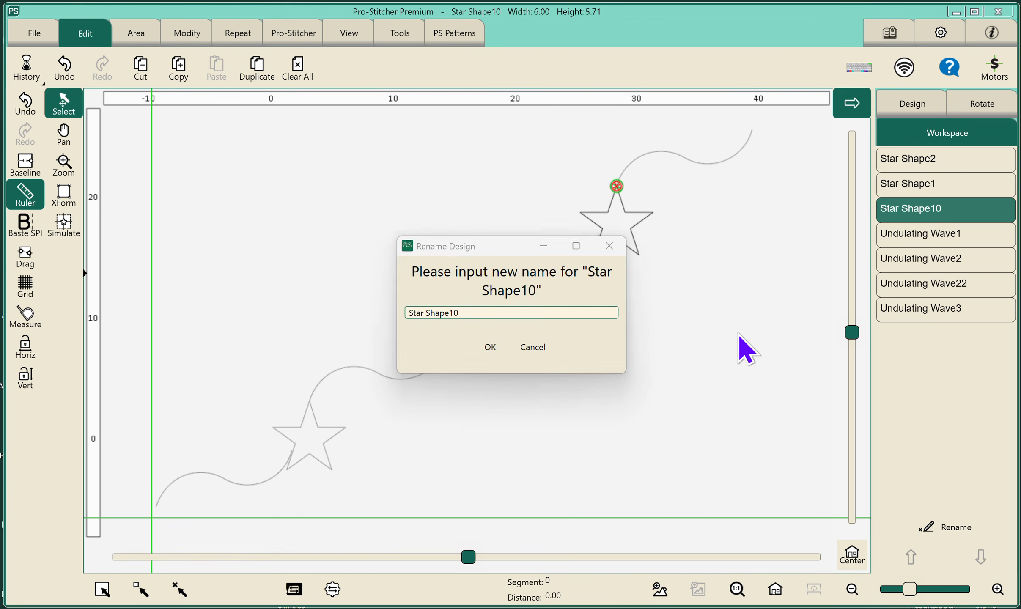
# Rename the last wave at the upper-right end of the chain to Undulating Wave4.
pyautogui.click(724, 166)
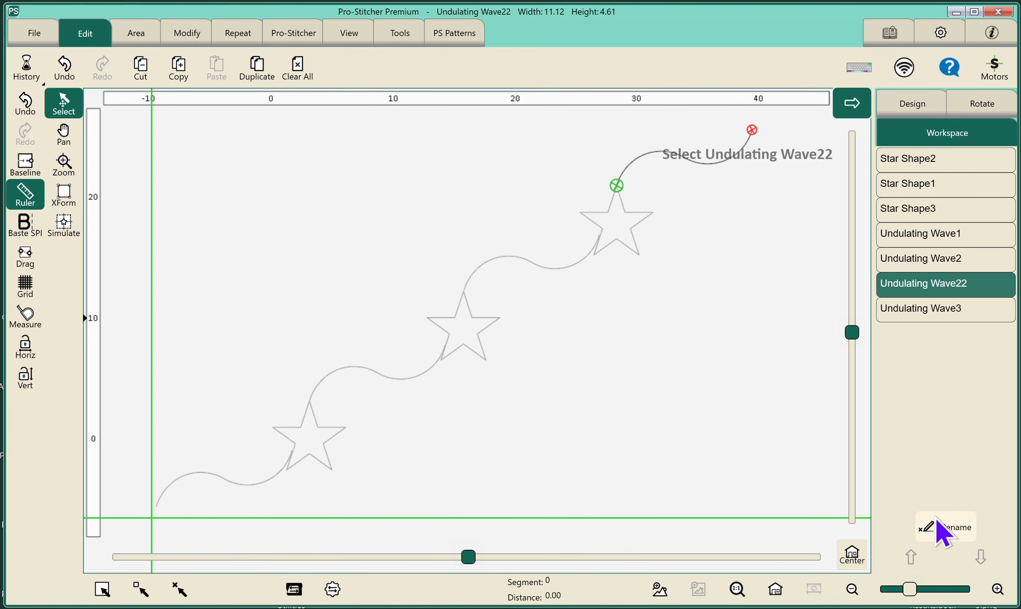
pyautogui.click(945, 528)
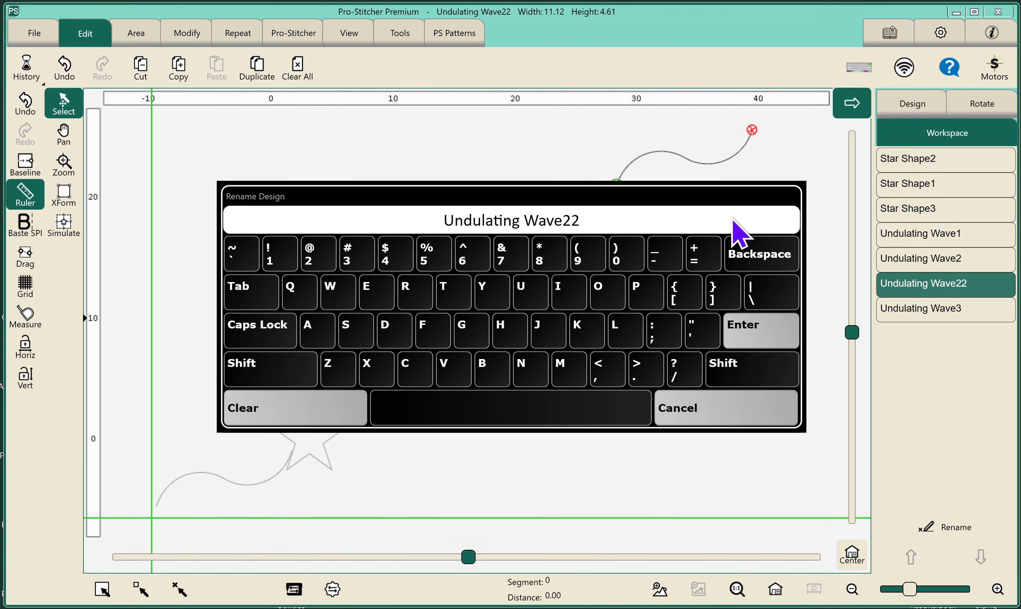
pyautogui.press('BackSpace')
pyautogui.press('BackSpace')
pyautogui.write('4')
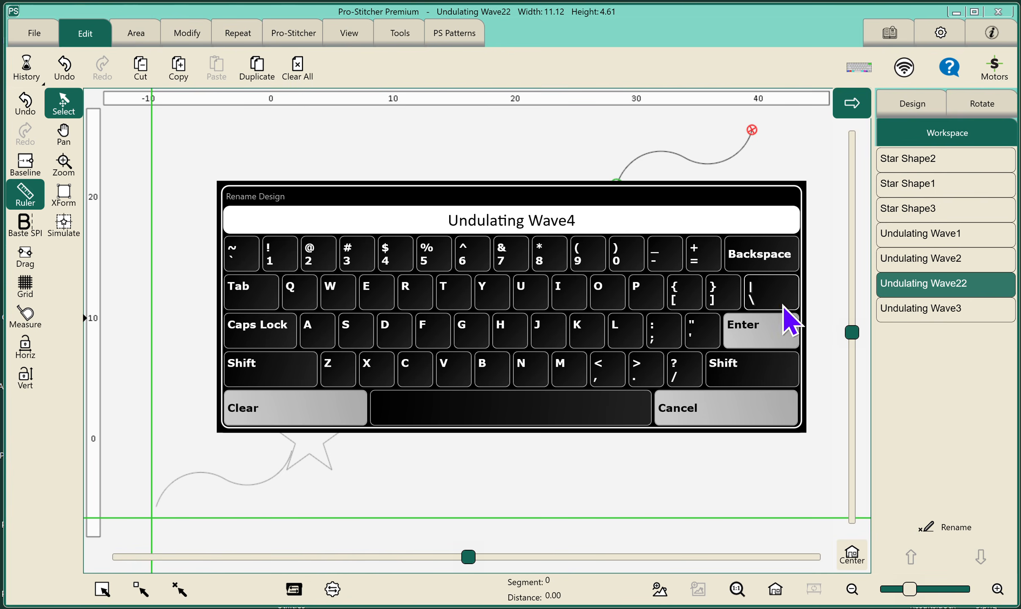
pyautogui.click(778, 345)
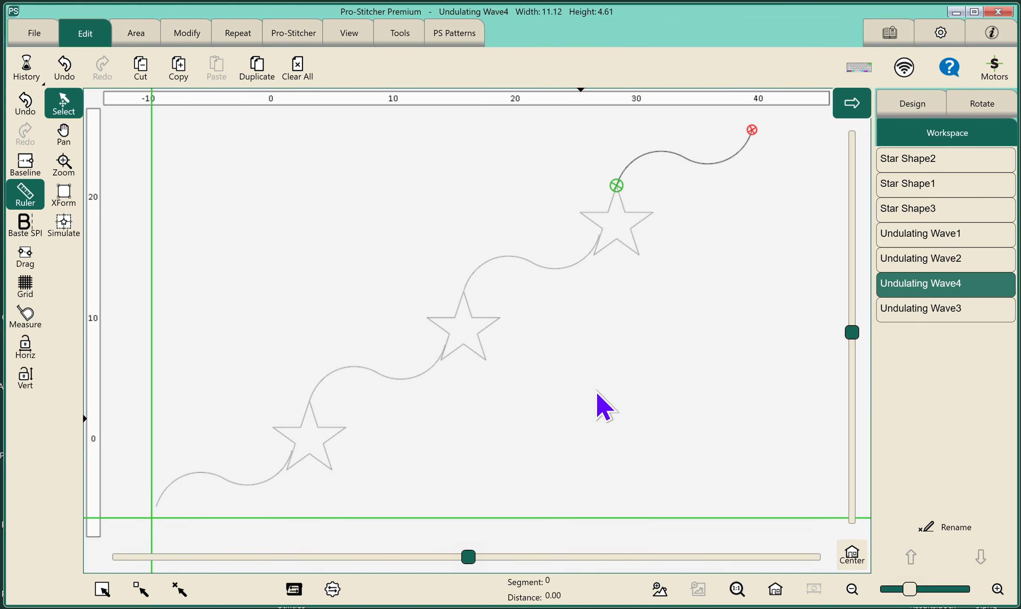
# Clear the selection, select all the stars and waves as one group, and review the order of its members.
pyautogui.click(179, 590)
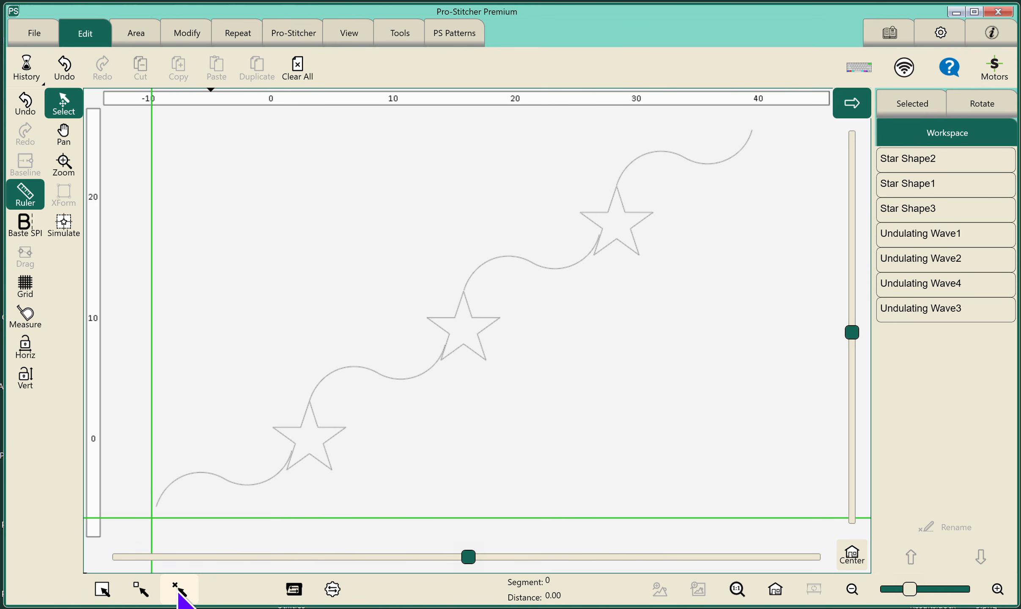
pyautogui.click(102, 589)
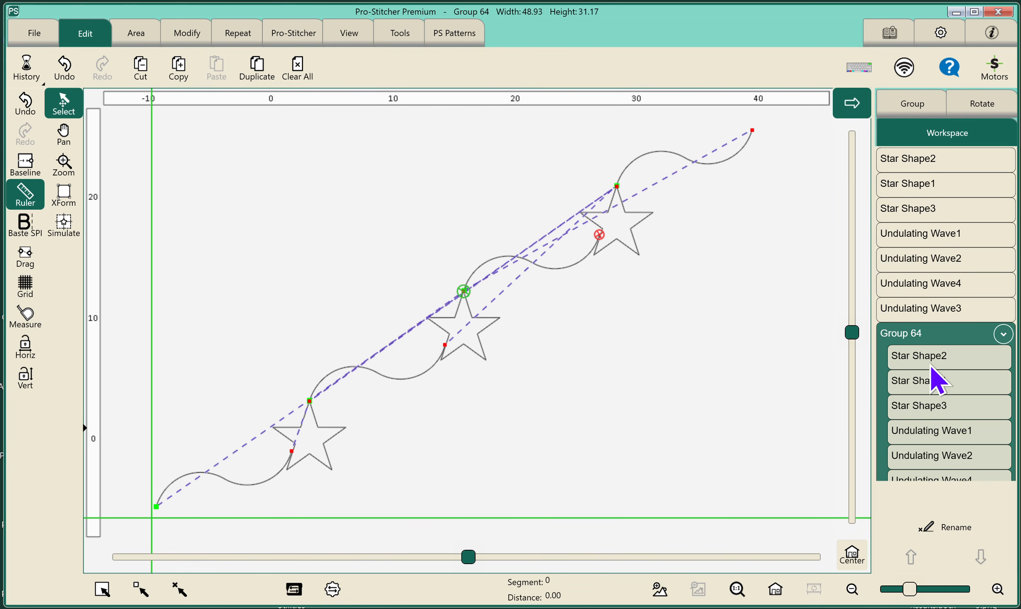
pyautogui.scroll(-1, 935, 400)
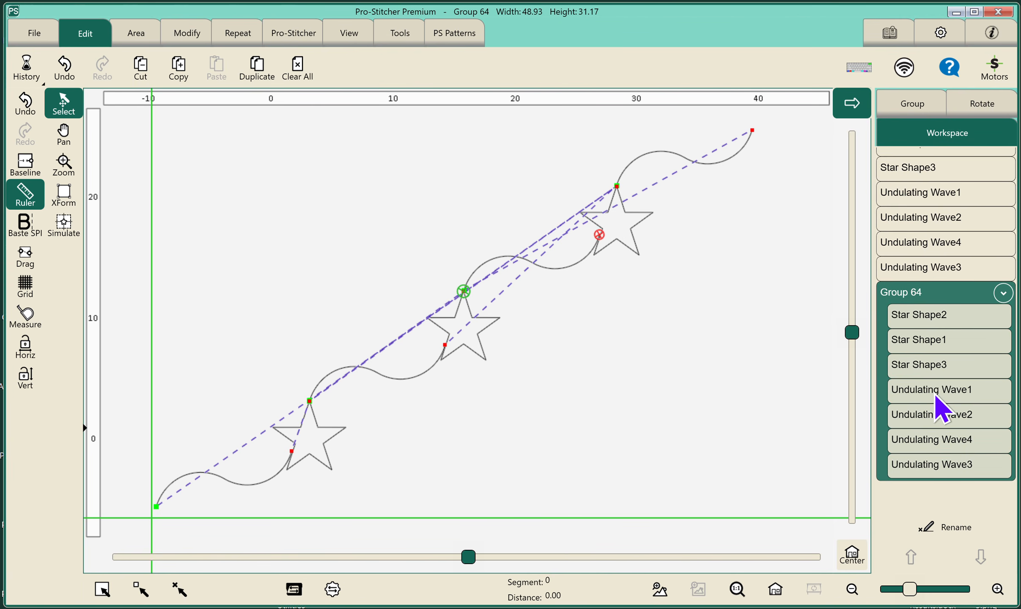
pyautogui.scroll(2, 940, 407)
pyautogui.scroll(-2, 937, 397)
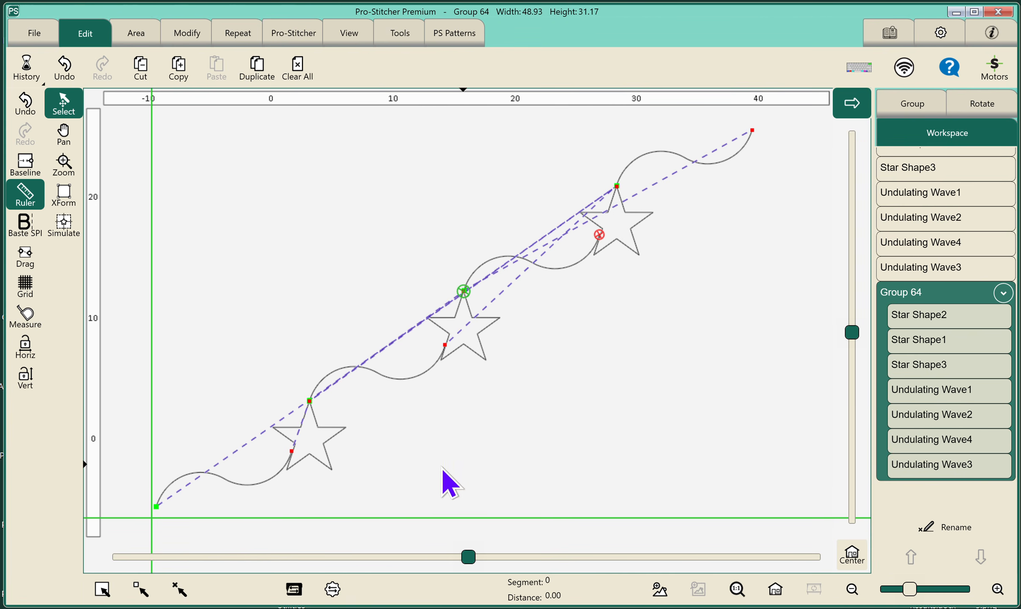
# Move Undulating Wave1 up to the first position in the group's order.
pyautogui.click(936, 402)
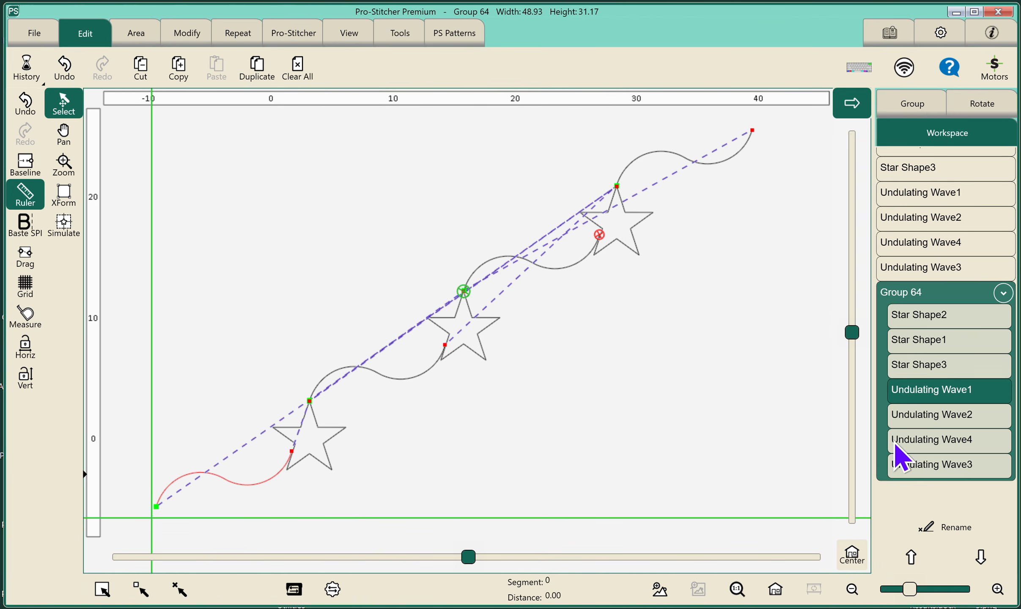
pyautogui.click(916, 561)
pyautogui.click(915, 563)
pyautogui.click(915, 563)
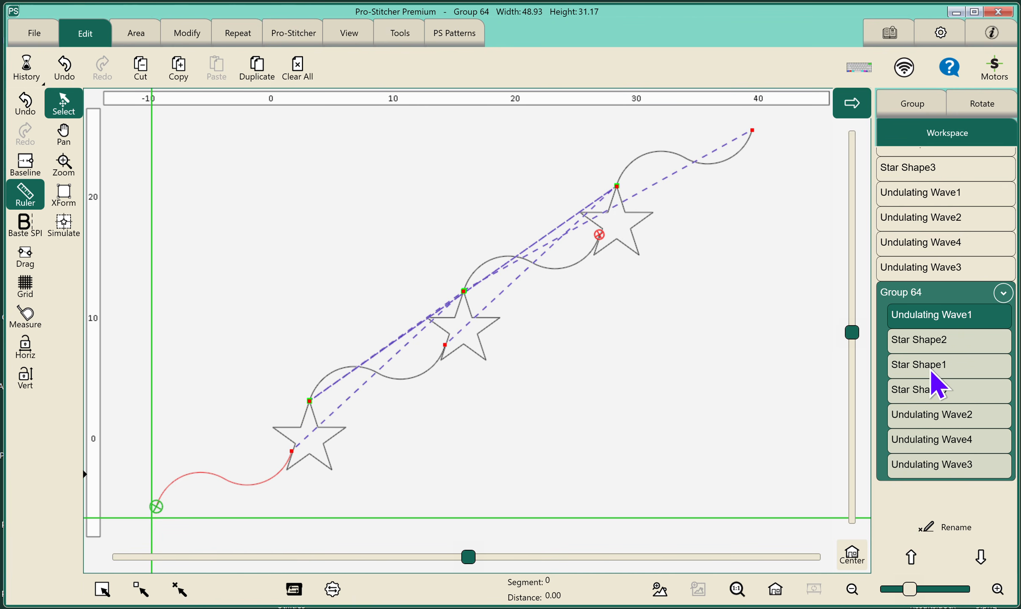
# Reorder the group so Star Shape1 is second and Undulating Wave2 is third, directly after it.
pyautogui.click(930, 366)
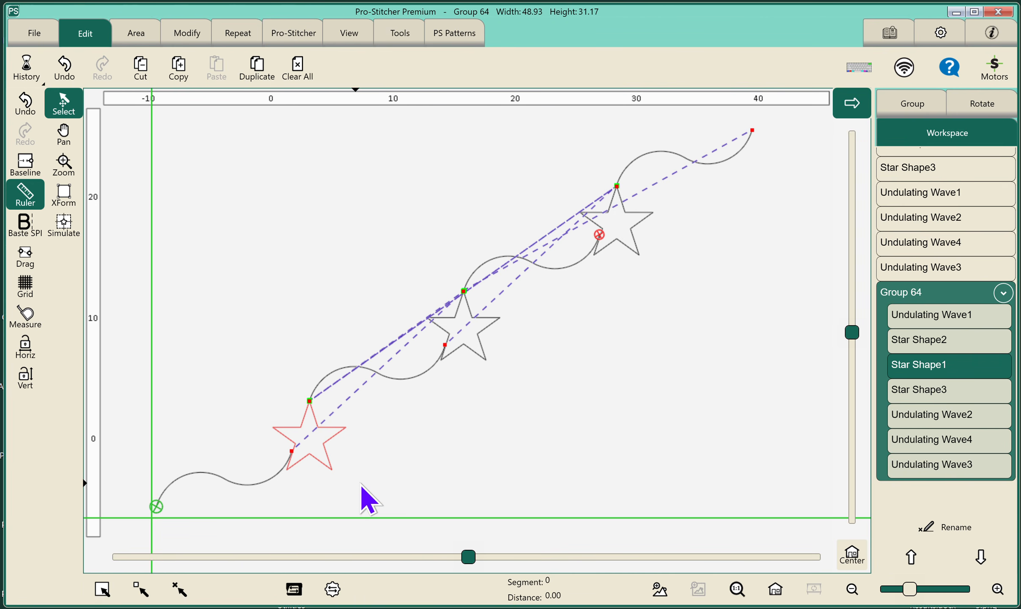
pyautogui.click(912, 558)
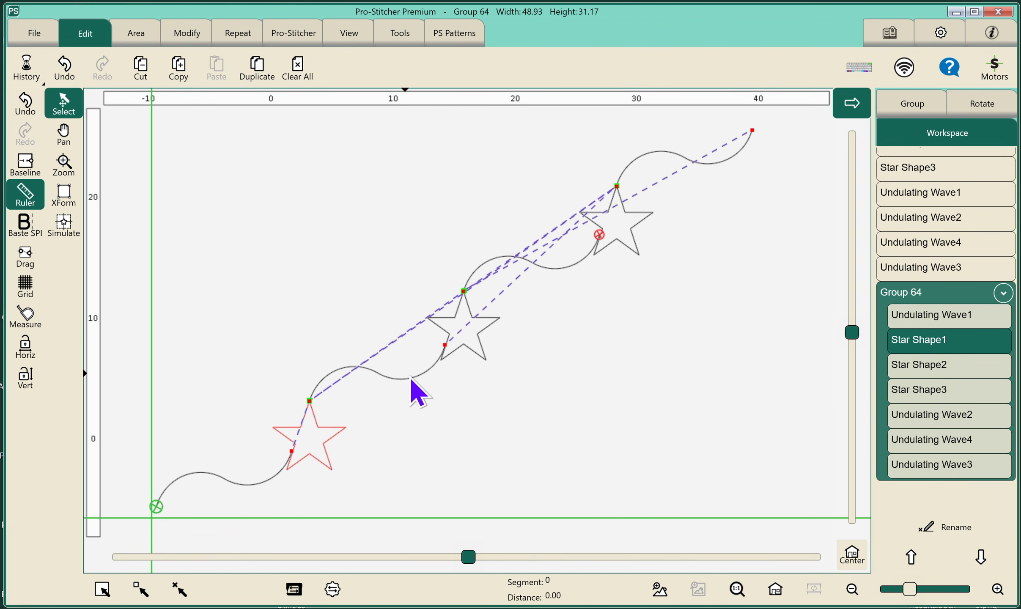
pyautogui.click(926, 417)
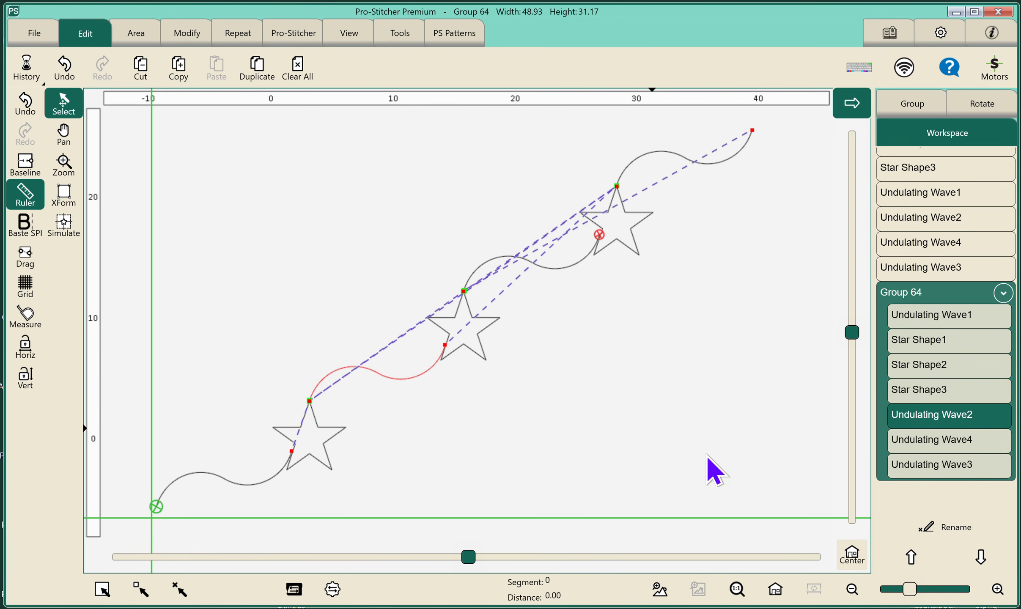
pyautogui.click(910, 569)
pyautogui.click(909, 569)
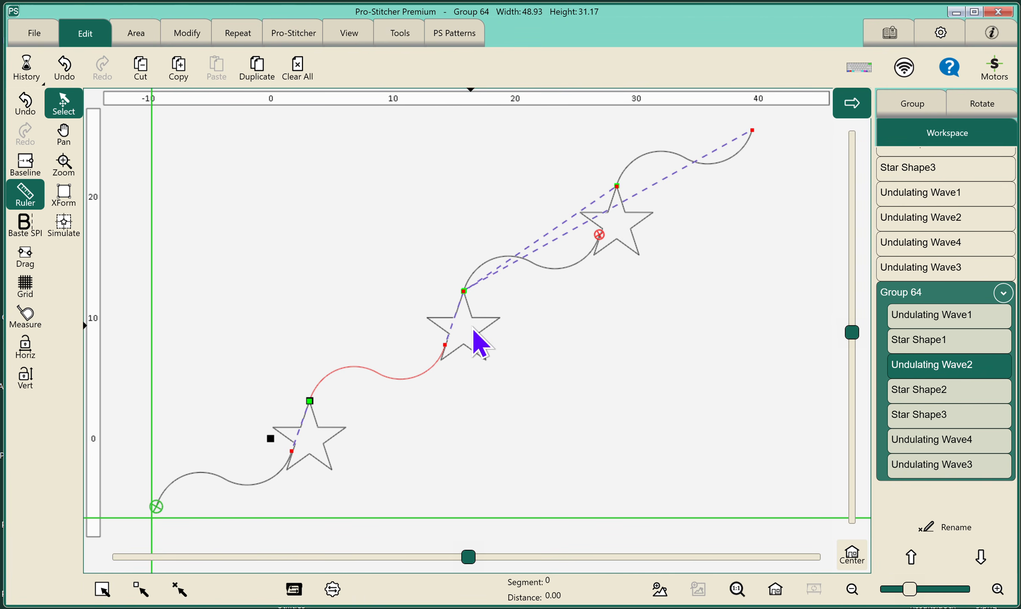
# Move Undulating Wave3 up two positions in the group's order so it directly follows Star Shape2.
pyautogui.click(922, 394)
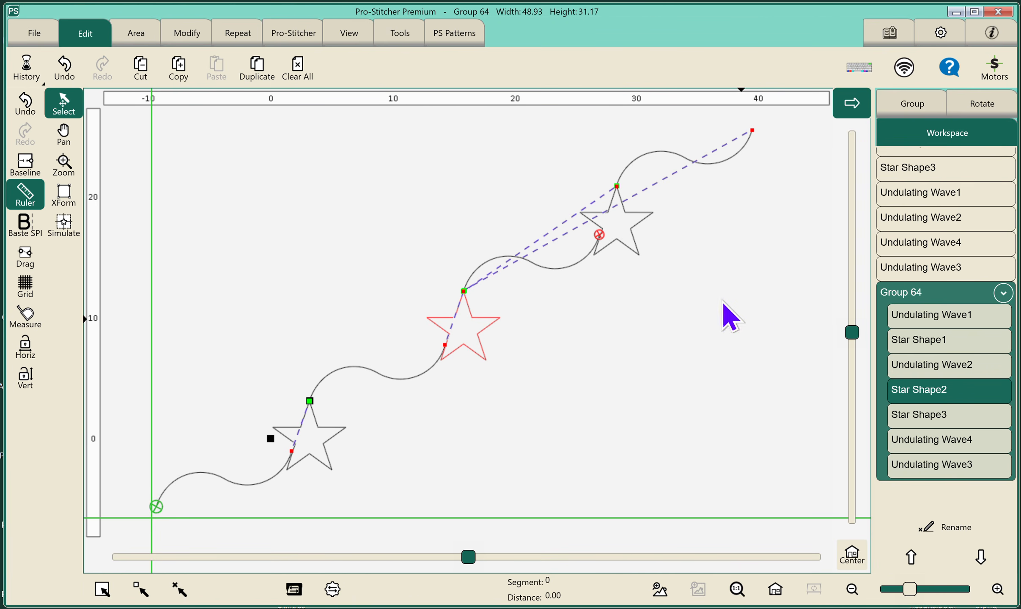
pyautogui.click(921, 475)
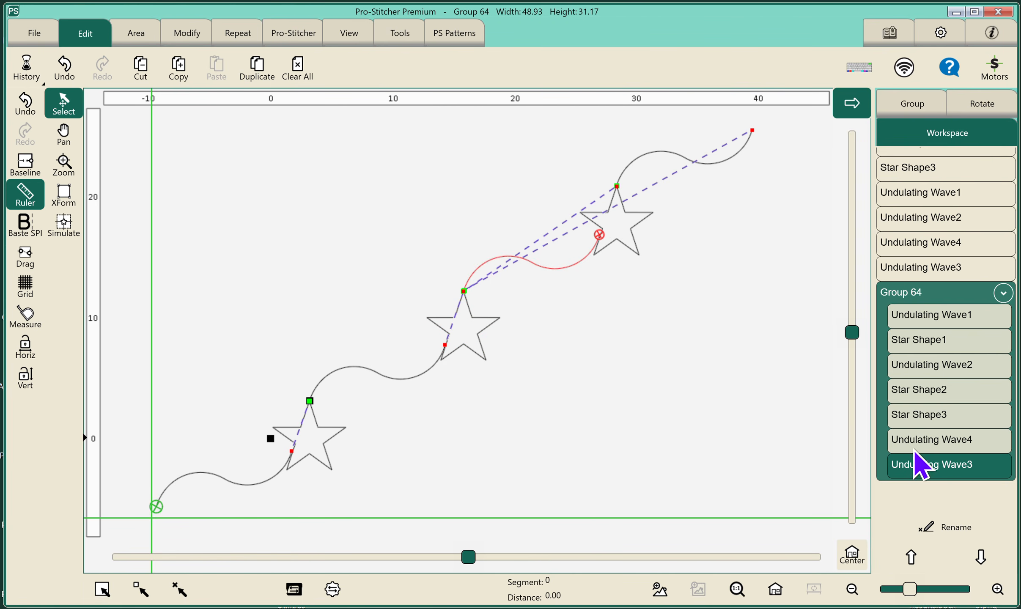
pyautogui.click(909, 568)
pyautogui.click(910, 569)
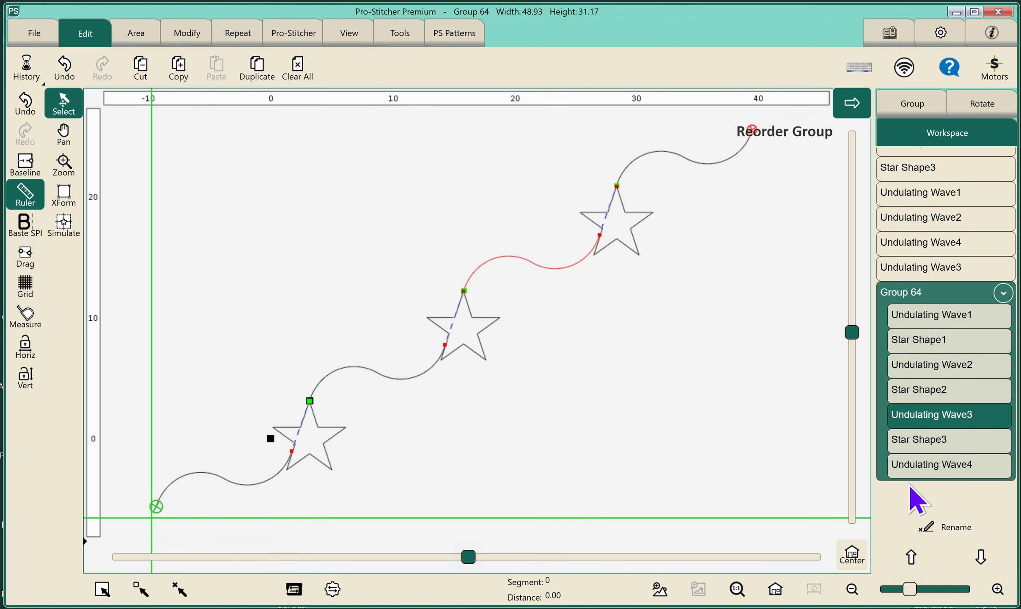
# Step through the group's members from Undulating Wave1 to Undulating Wave4 to check their stitching order along the chain.
pyautogui.click(918, 442)
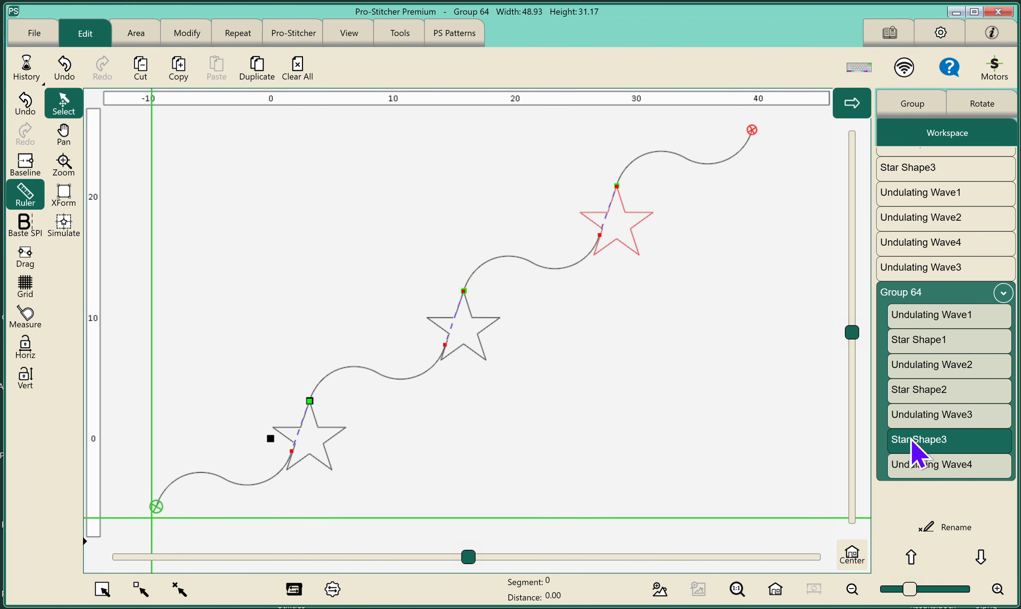
pyautogui.click(923, 471)
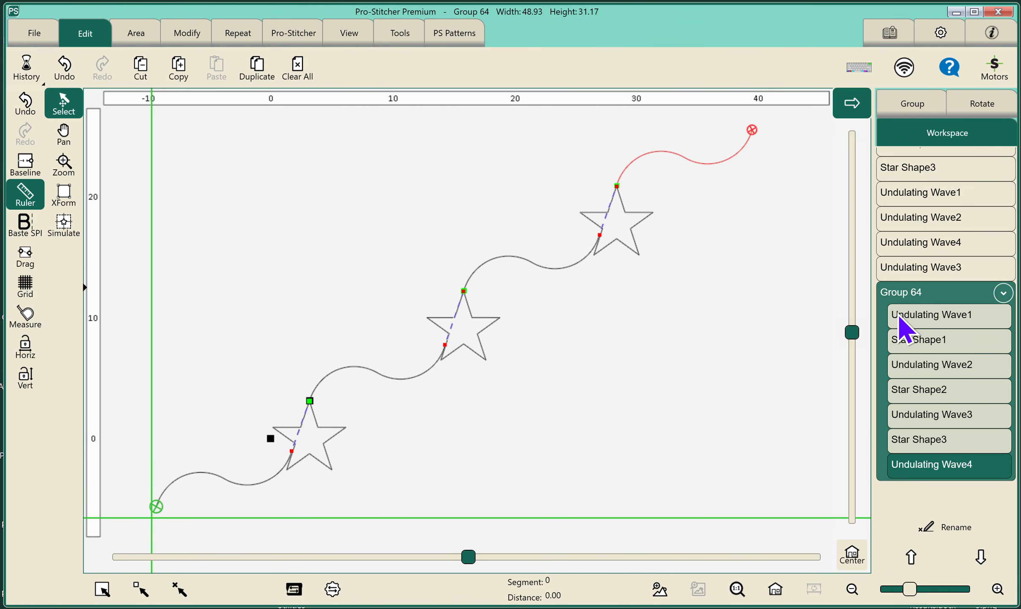
pyautogui.click(913, 332)
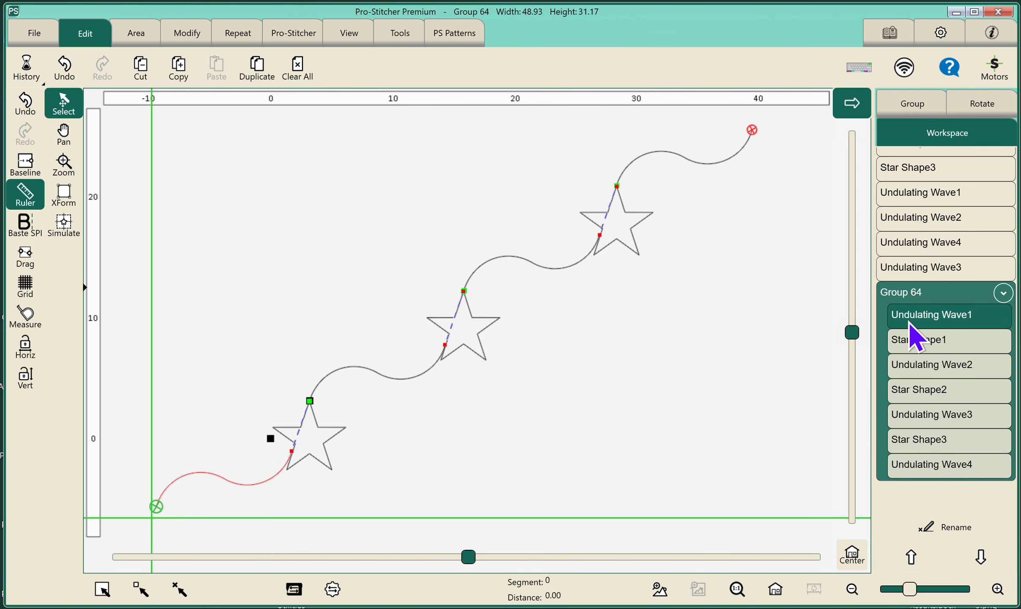
pyautogui.click(911, 346)
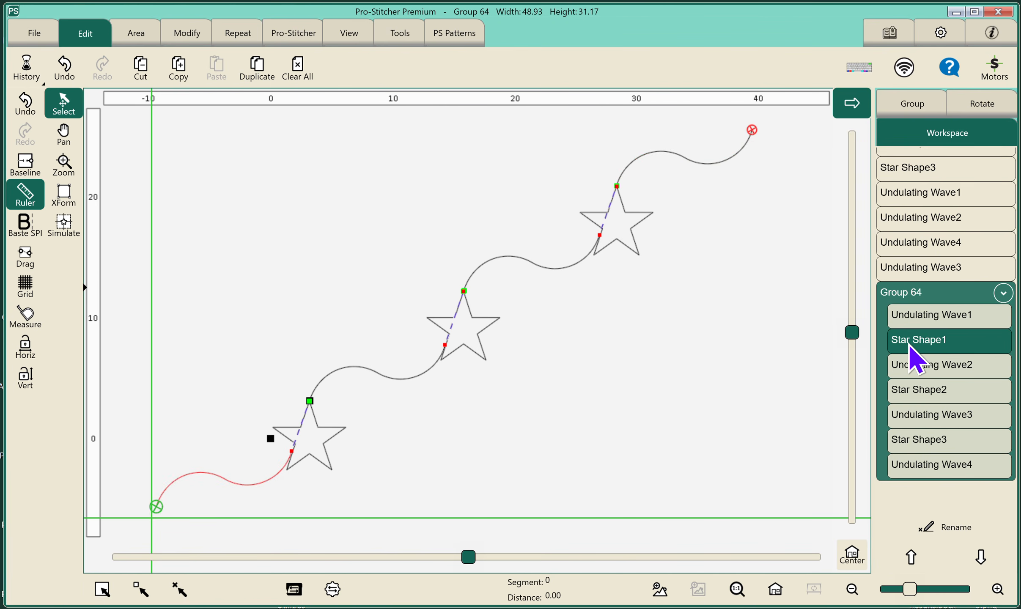
pyautogui.click(909, 369)
pyautogui.click(909, 391)
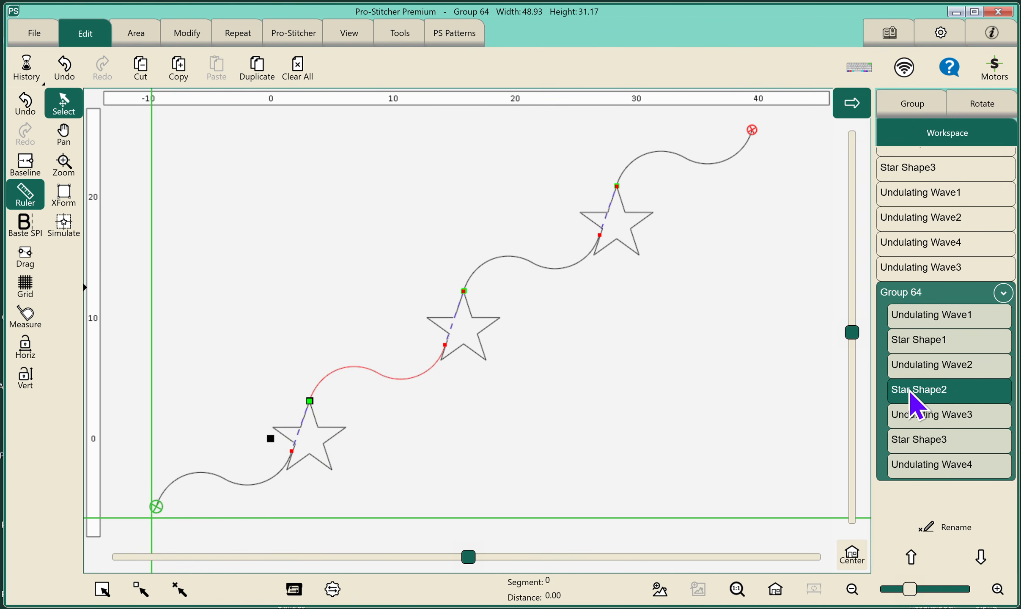
pyautogui.click(912, 417)
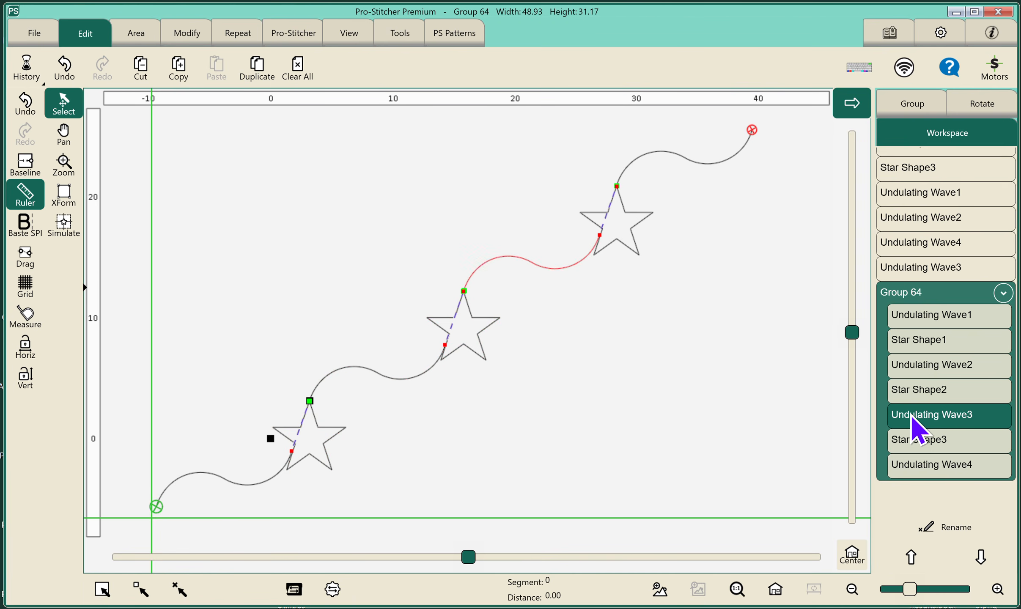
pyautogui.click(912, 446)
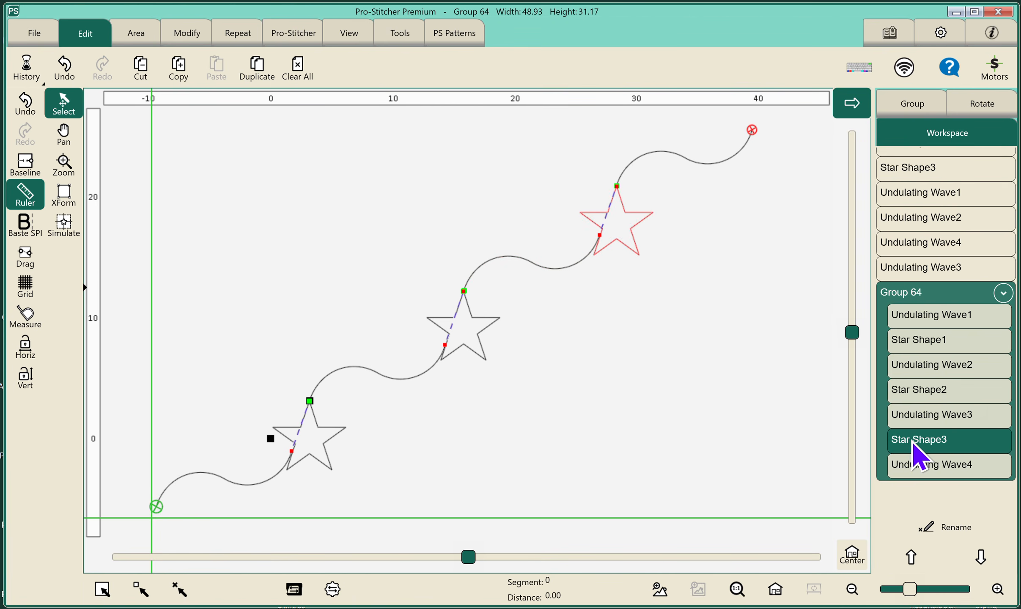
pyautogui.click(916, 467)
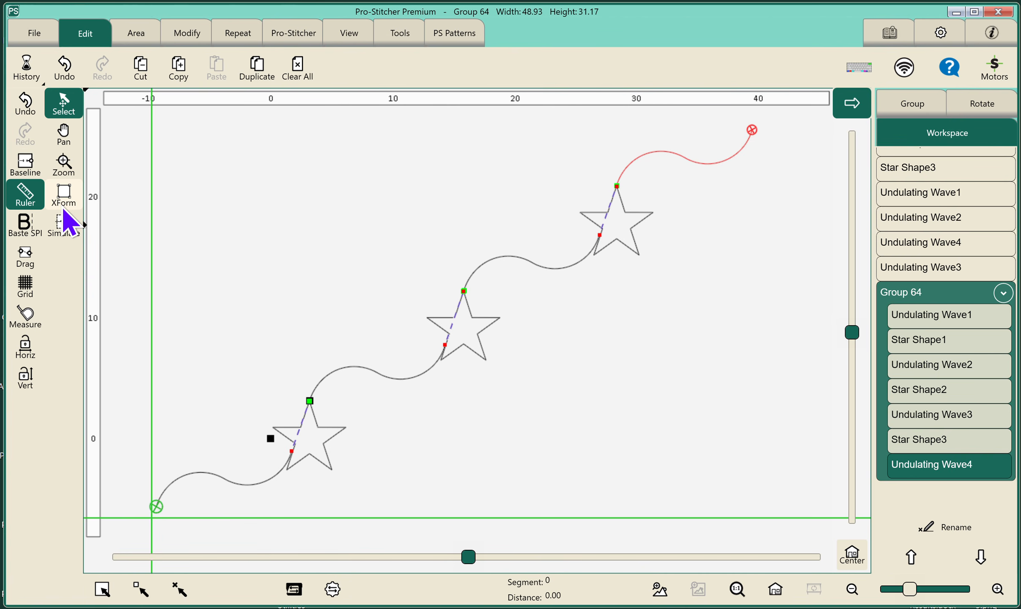
# Baseline the reordered group to merge its stars and waves into a single design.
pyautogui.click(25, 170)
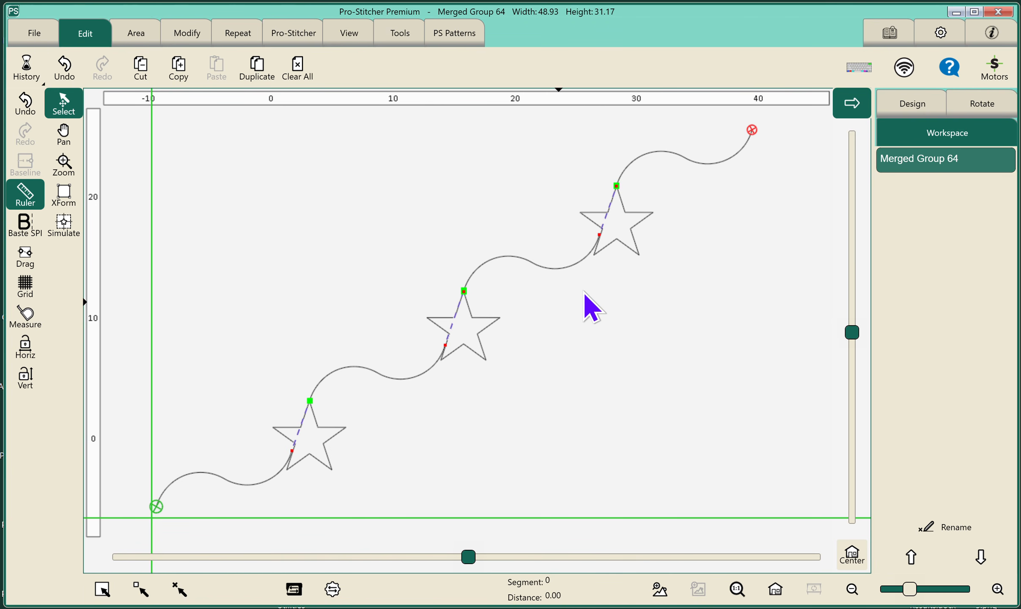
# Start saving the selected merged design and collapse the folder tree to C:\, dismissing the mail notification.
pyautogui.click(35, 35)
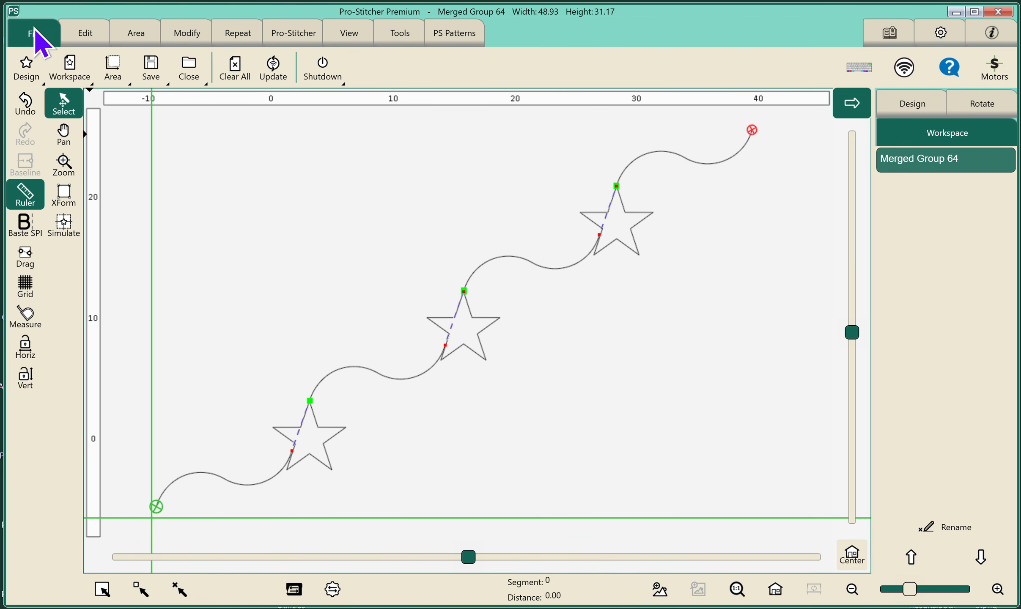
pyautogui.click(157, 73)
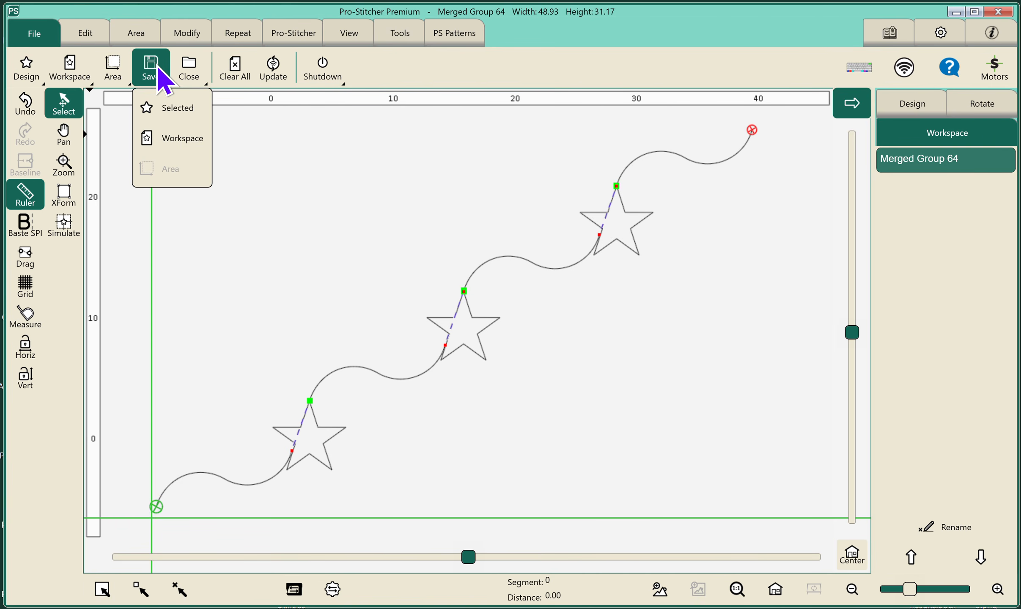
pyautogui.click(177, 115)
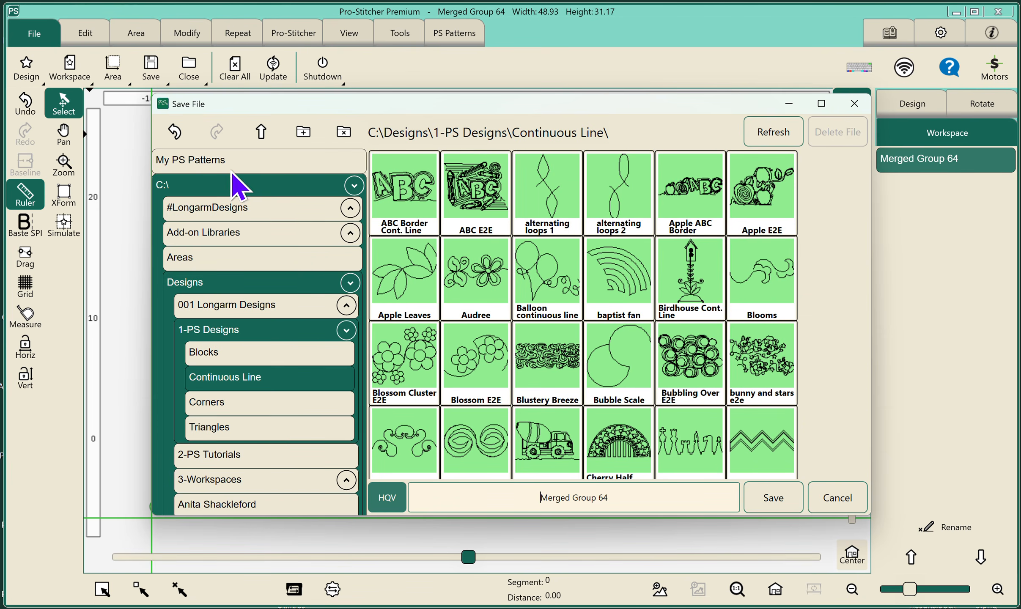
pyautogui.click(354, 186)
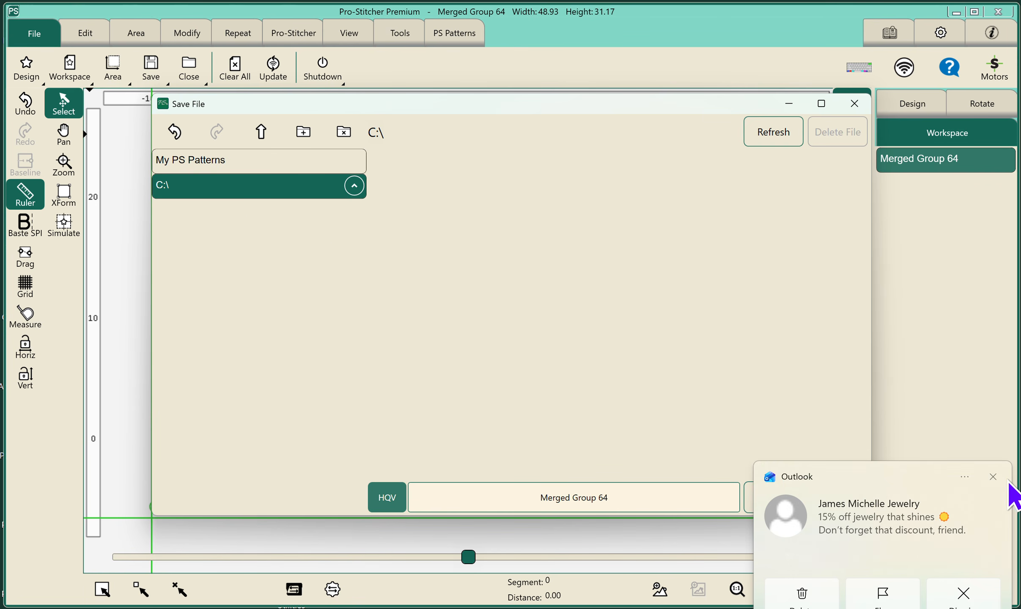
pyautogui.click(992, 477)
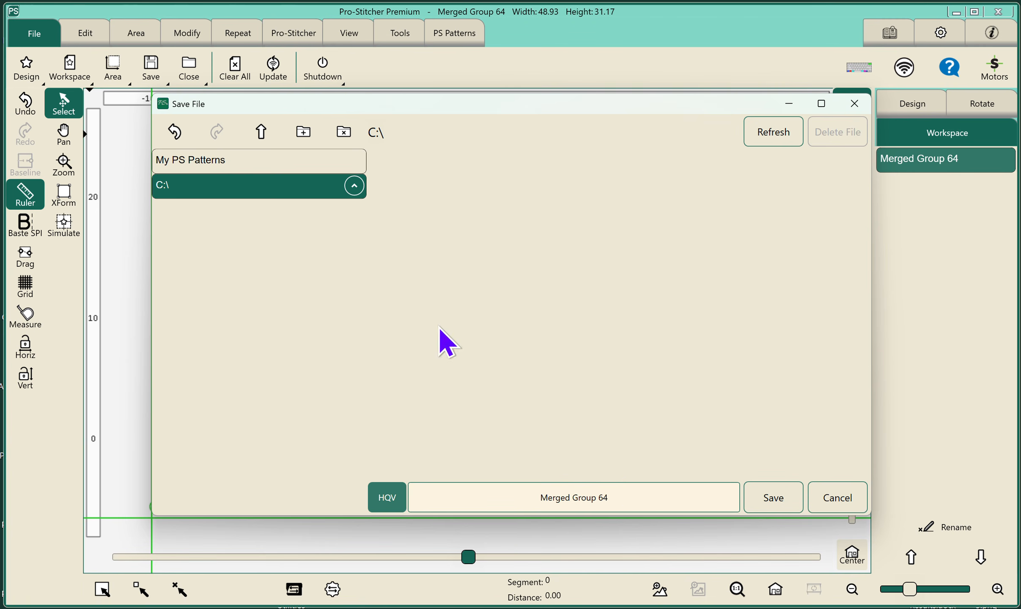
# Enter Diagonal Wave and Star Design as the save name, then cancel the name entry and the save.
pyautogui.click(645, 495)
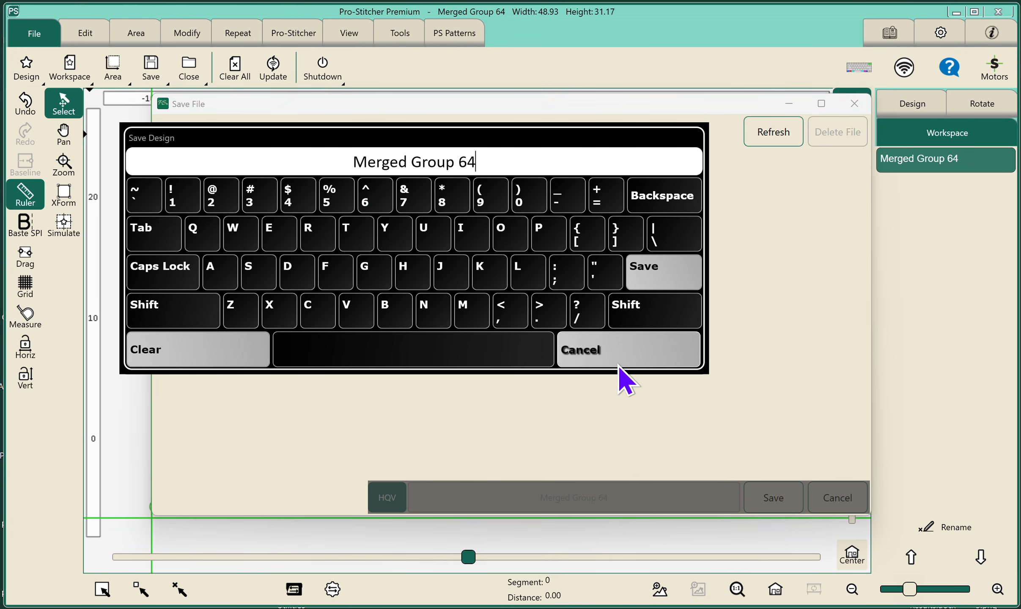
pyautogui.click(224, 357)
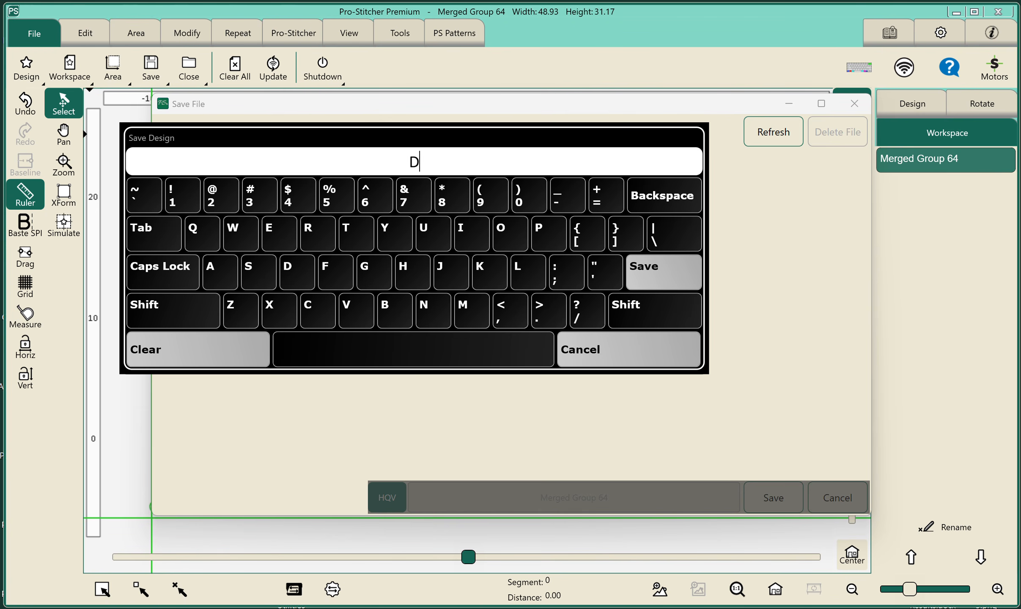
pyautogui.write('Diagonal W')
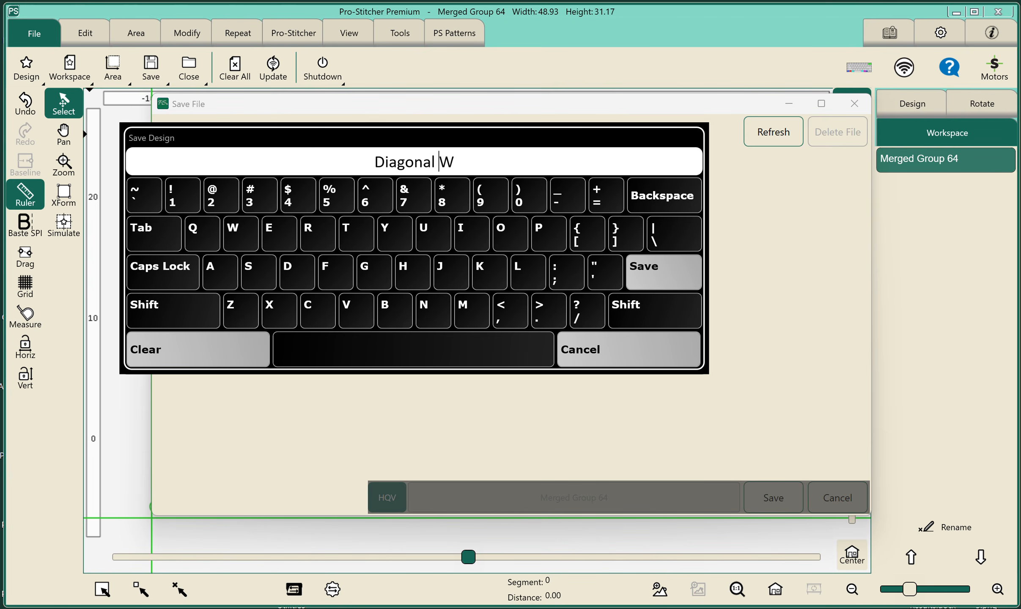
pyautogui.write('ave and Sta')
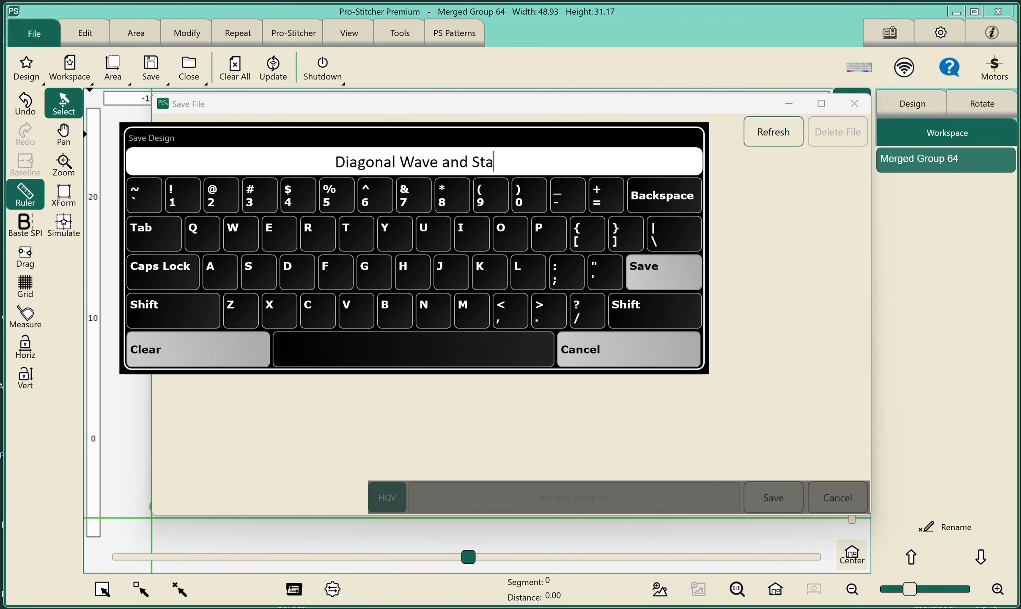
pyautogui.write('r Design')
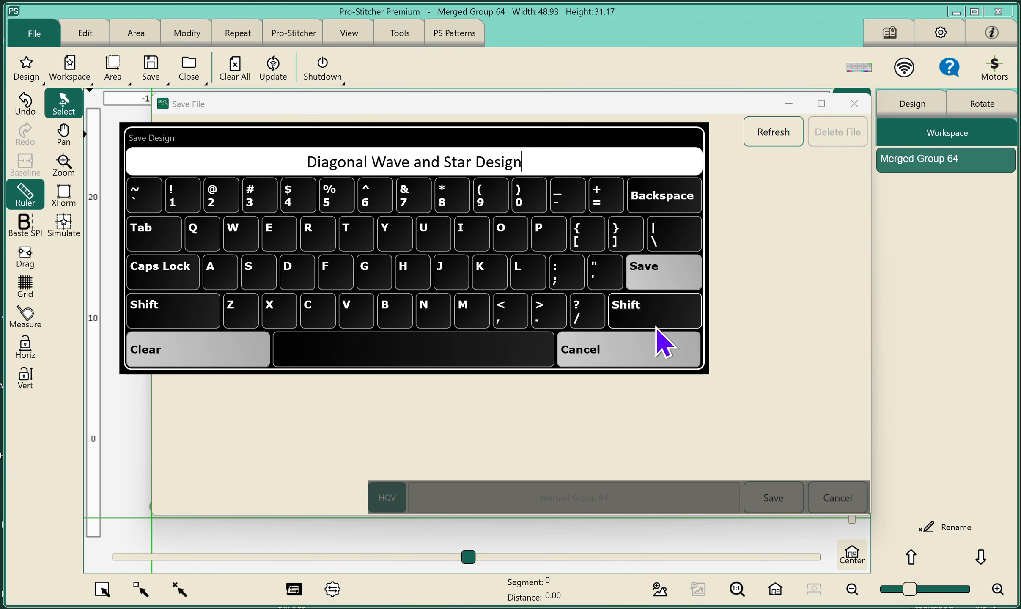
pyautogui.click(676, 363)
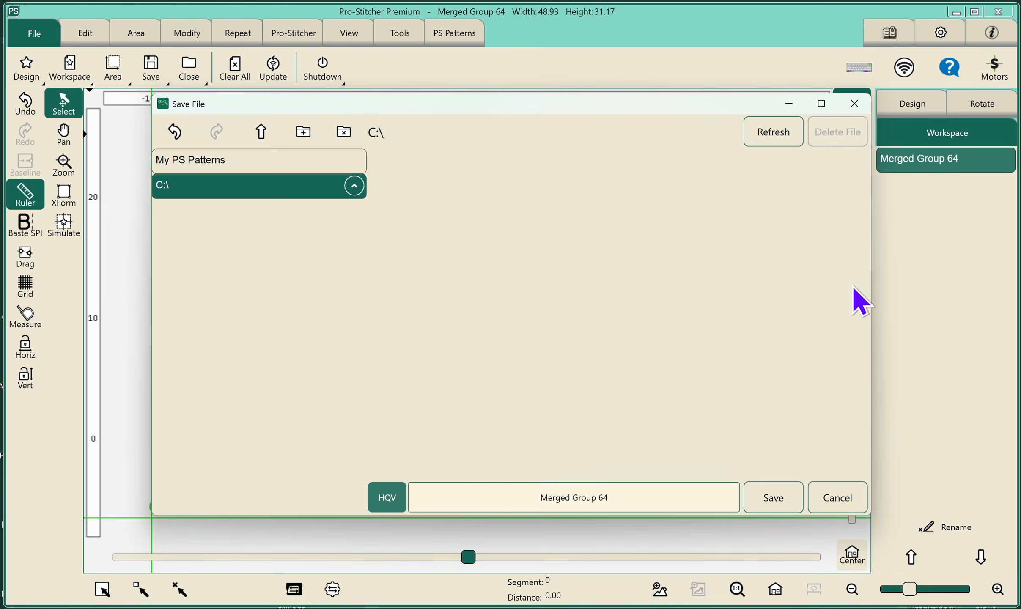
pyautogui.click(843, 500)
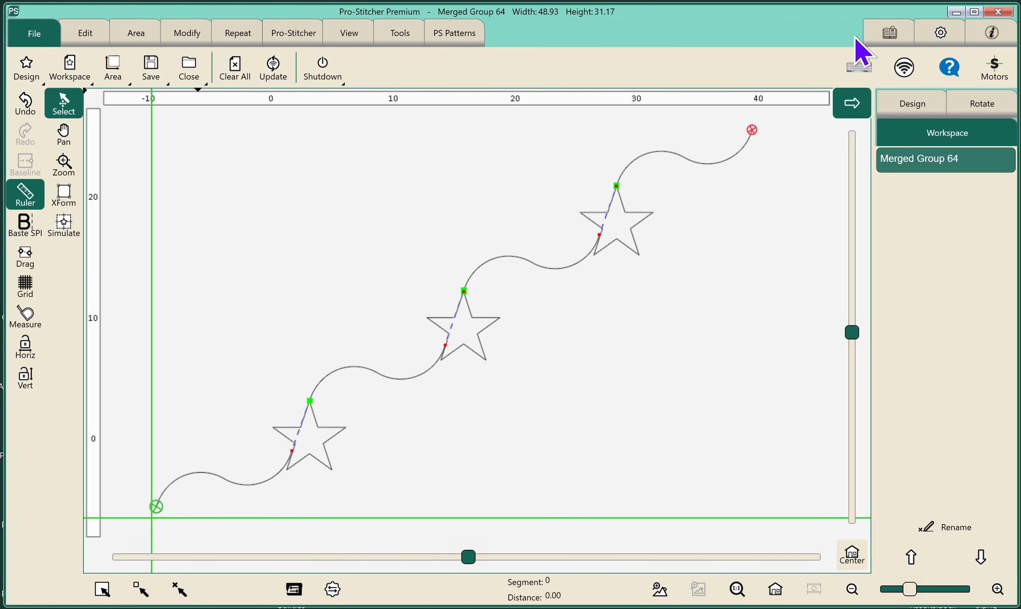
# Examine the Auto Jump setting for the merged design and close its value entry without a change.
pyautogui.click(936, 34)
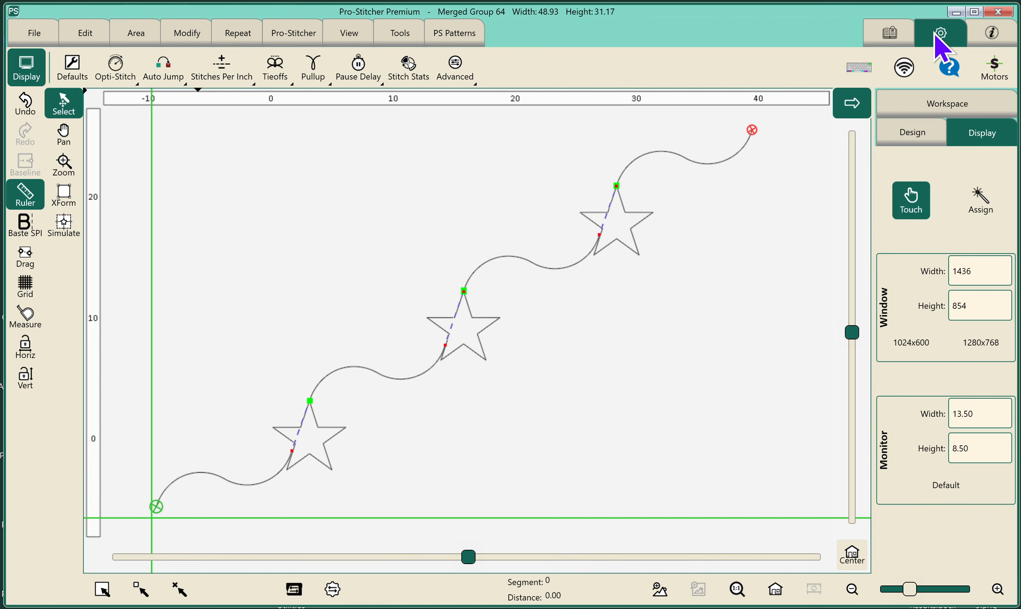
pyautogui.click(157, 72)
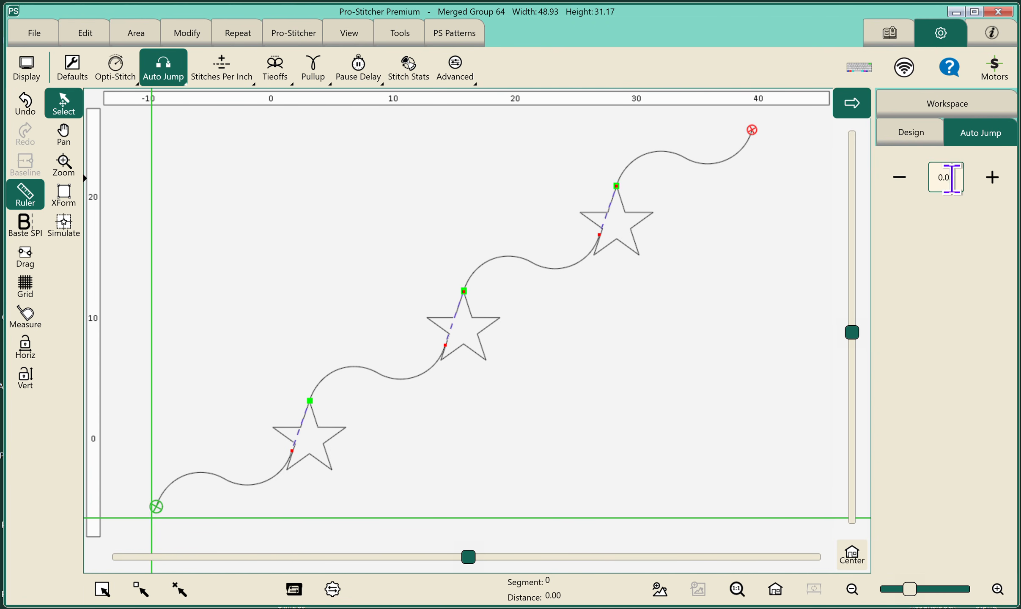
pyautogui.click(941, 178)
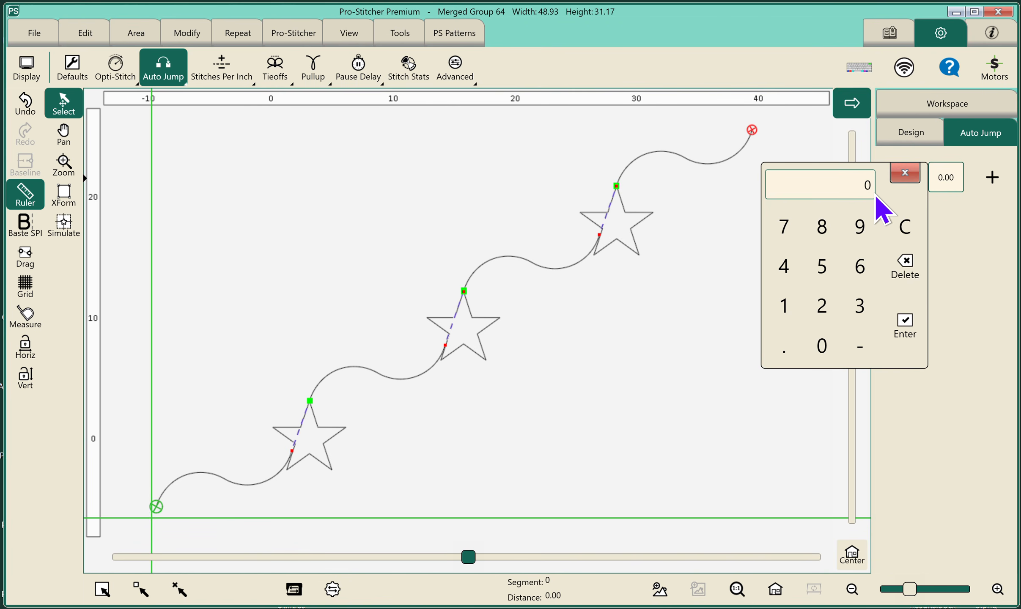
pyautogui.click(904, 173)
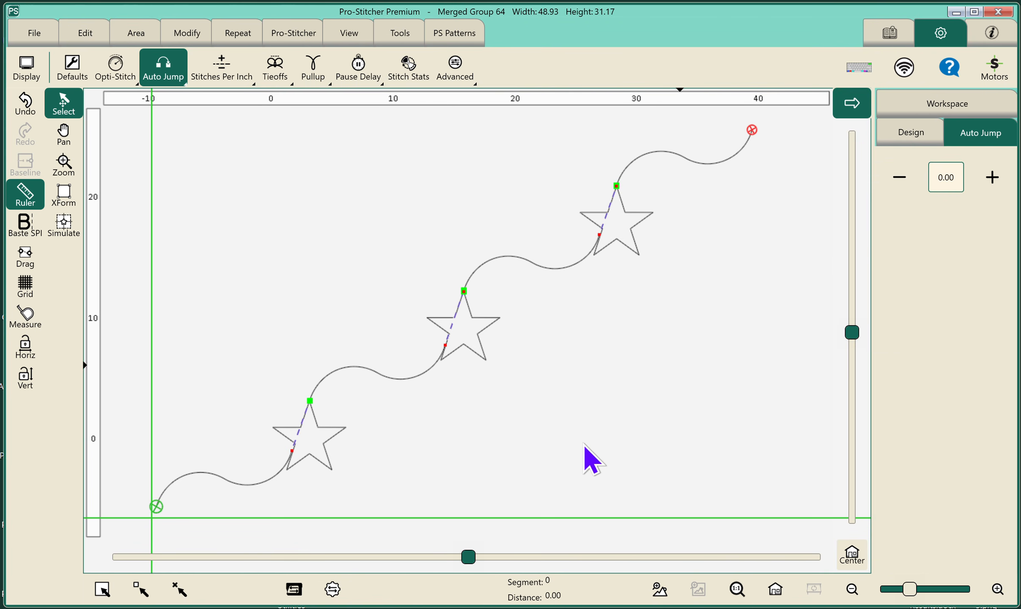